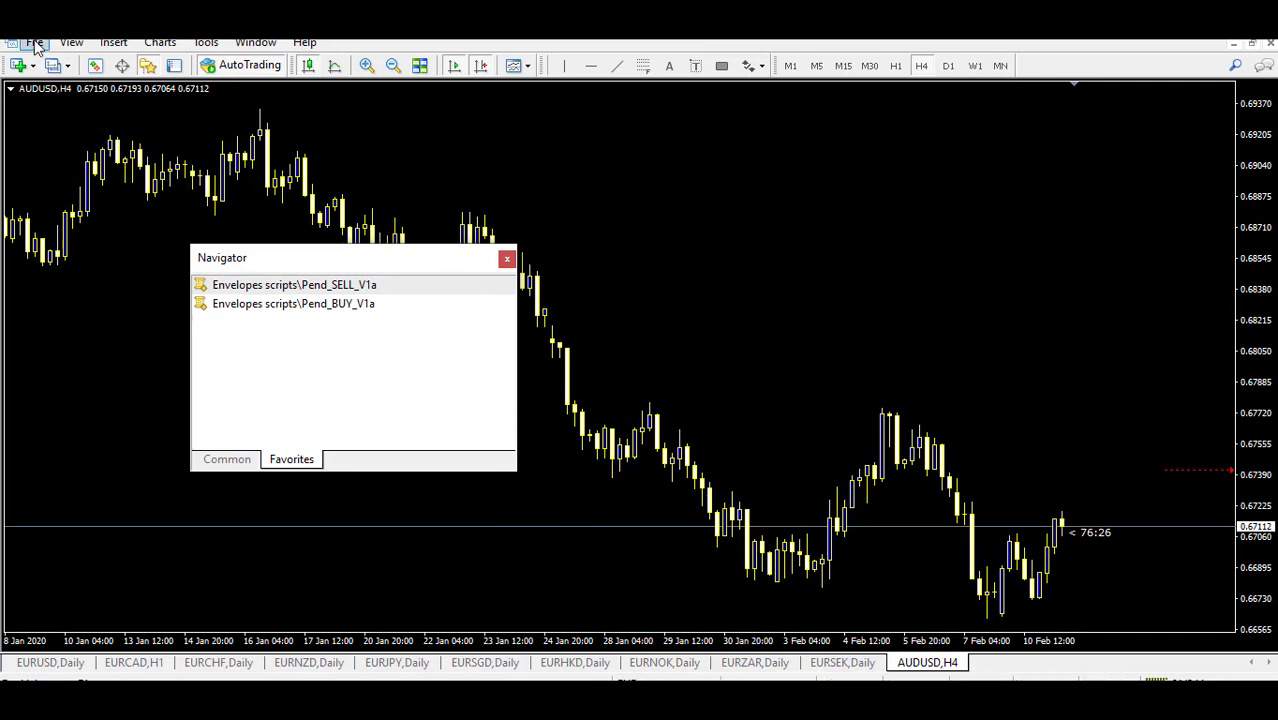
Open the terminal's data folder from File > Open Data Folder.
click(95, 224)
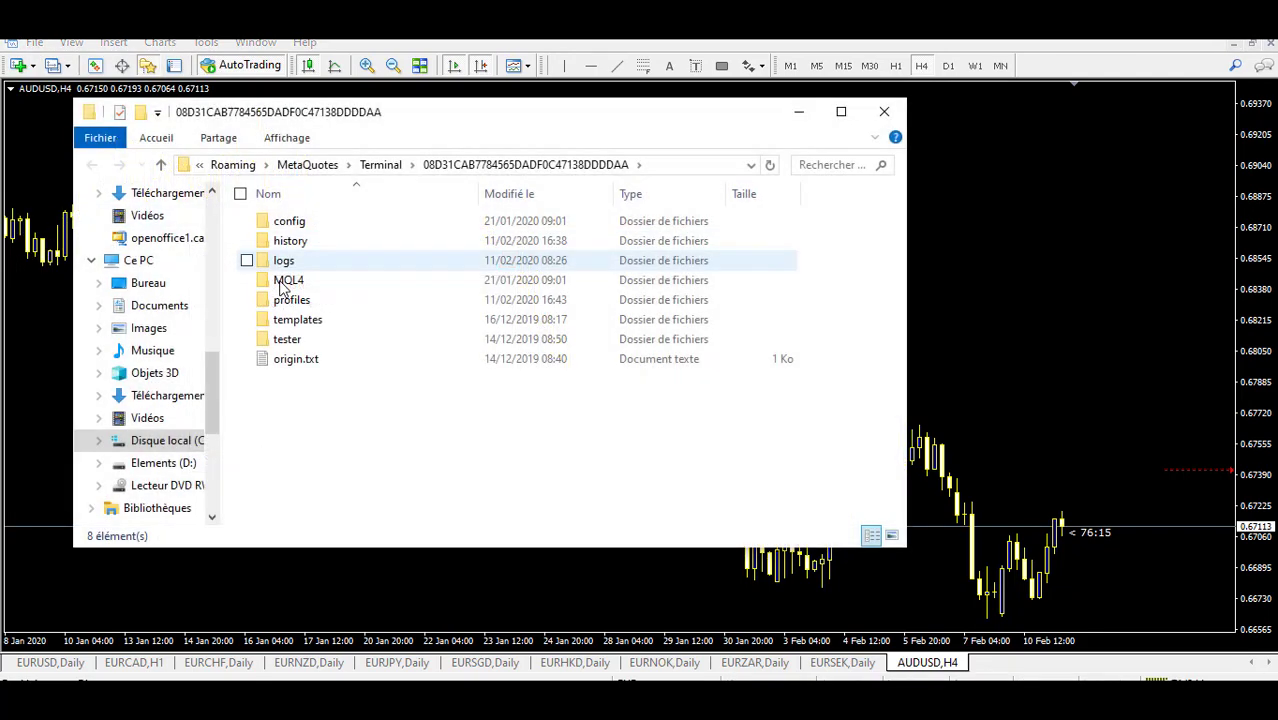
Browse to MQL4\Scripts\Envelopes scripts to locate the Pend_BUY_V1a and Pend_SELL_V1a files, then close Explorer.
click(288, 289)
double_click(288, 287)
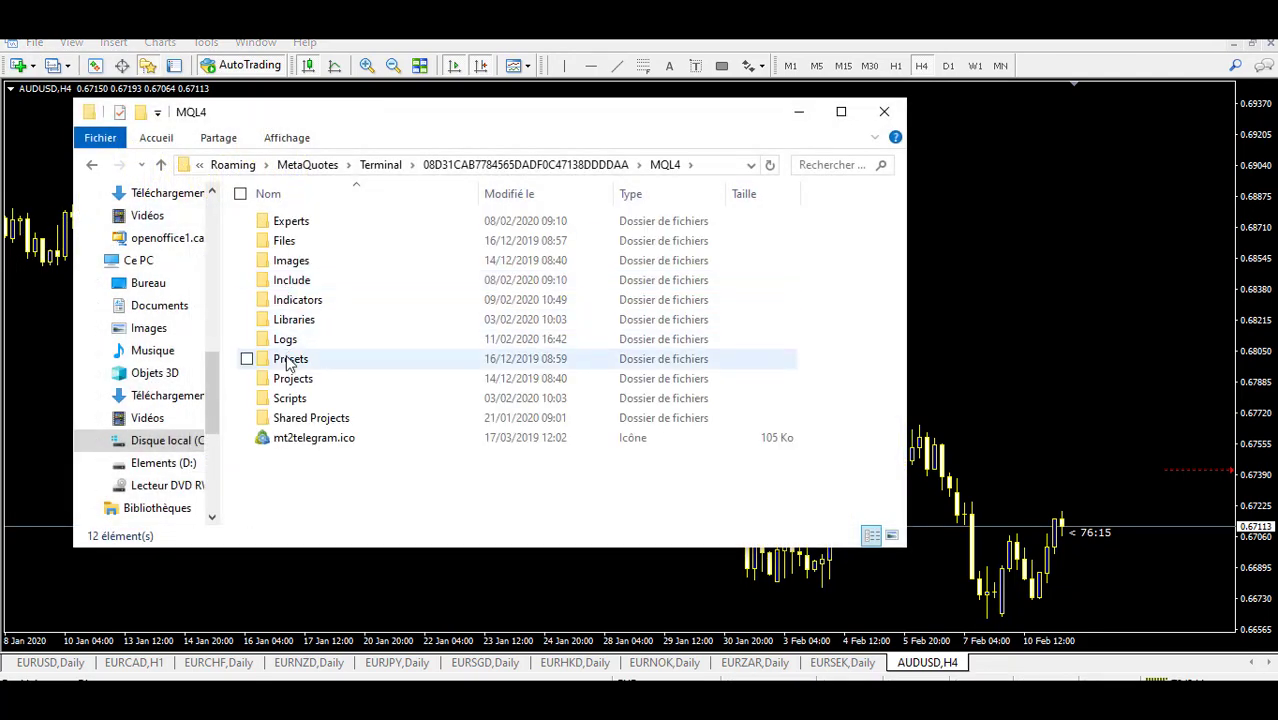
click(290, 400)
double_click(290, 400)
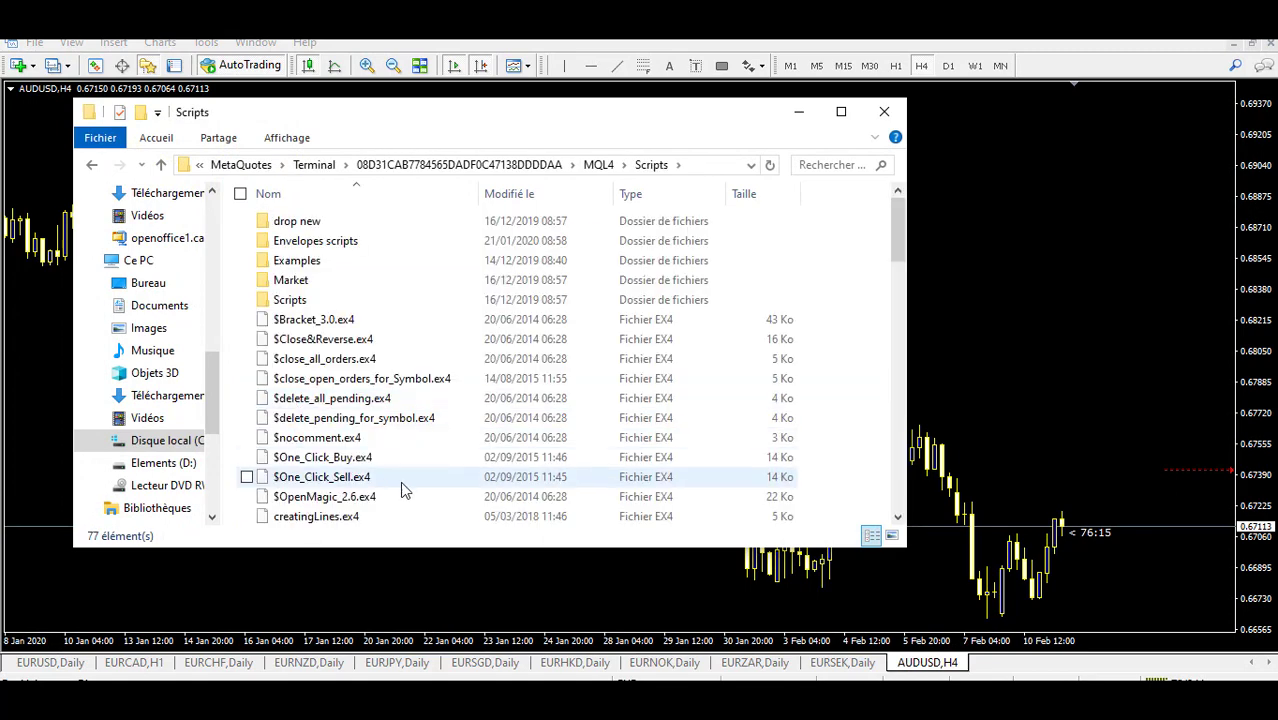
right_click(448, 481)
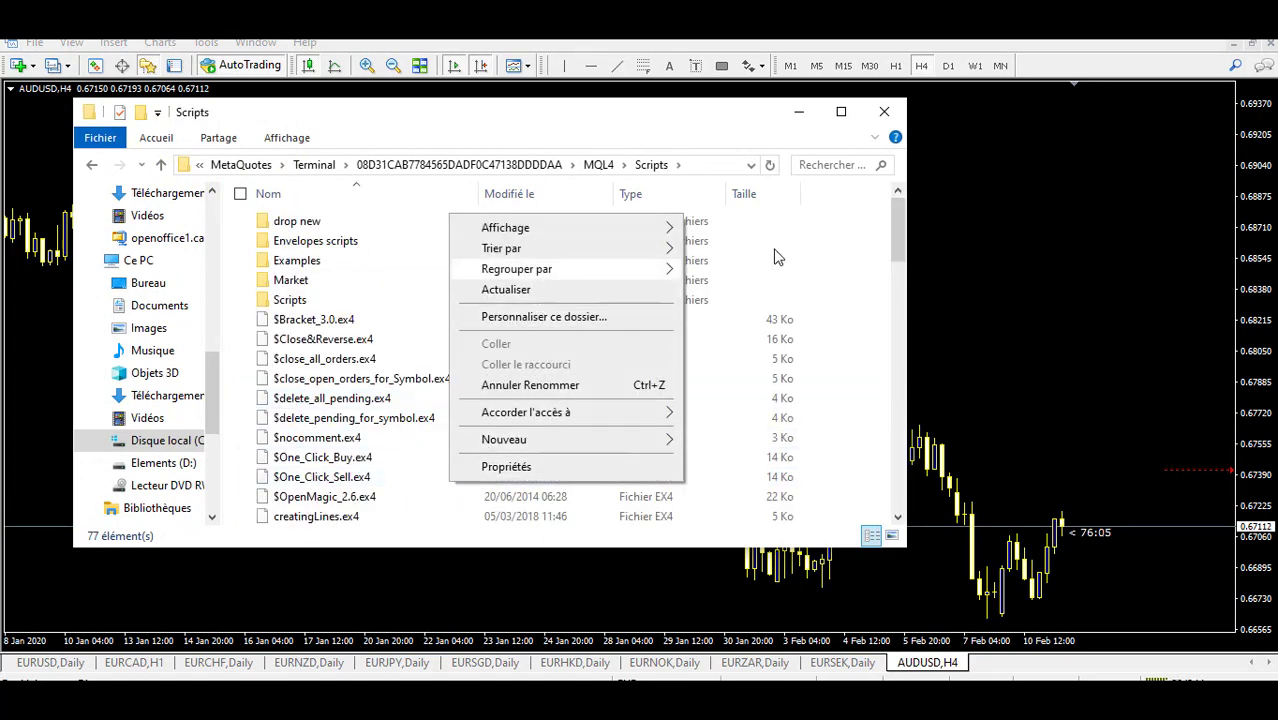
click(295, 244)
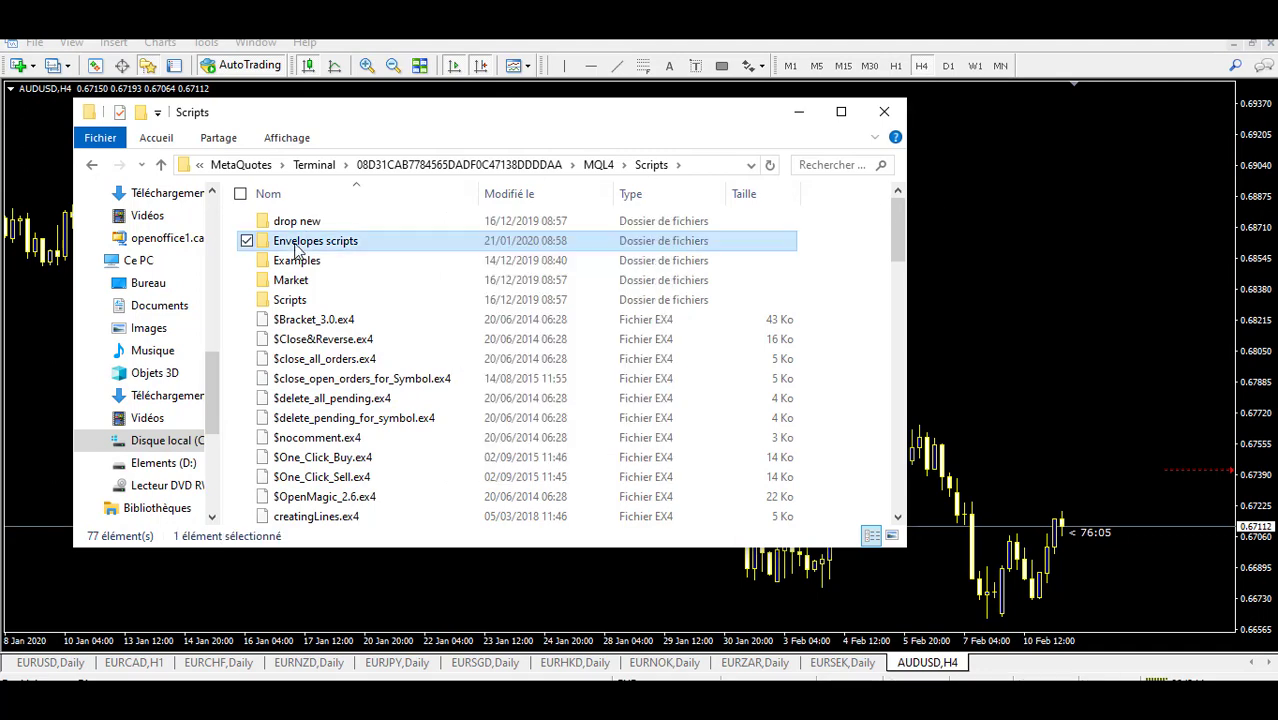
double_click(296, 245)
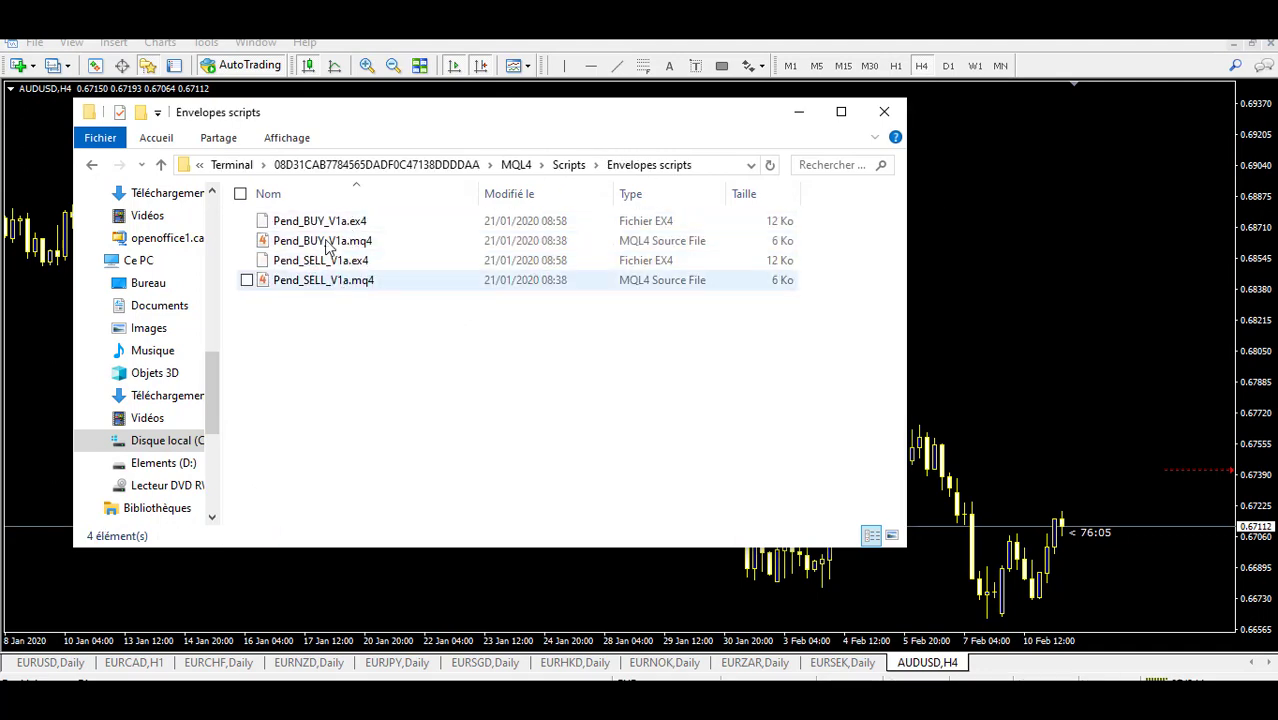
key(alt+F4)
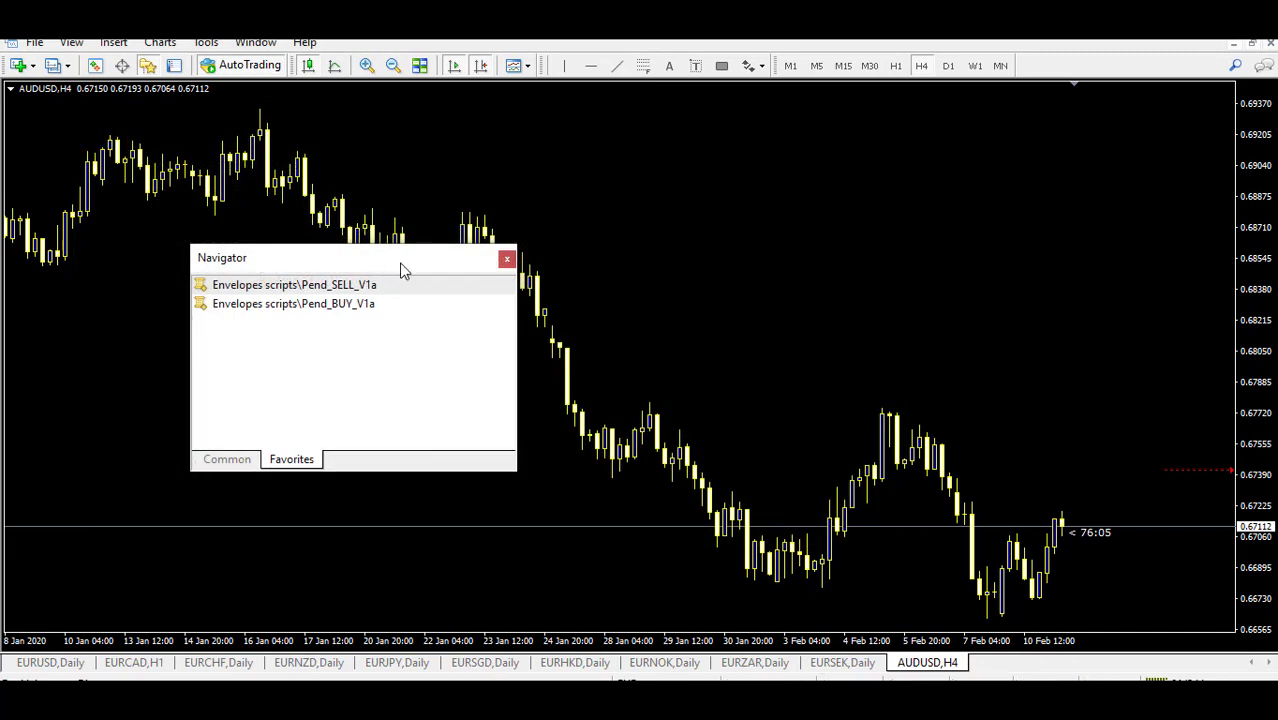
click(150, 66)
click(150, 66)
click(222, 461)
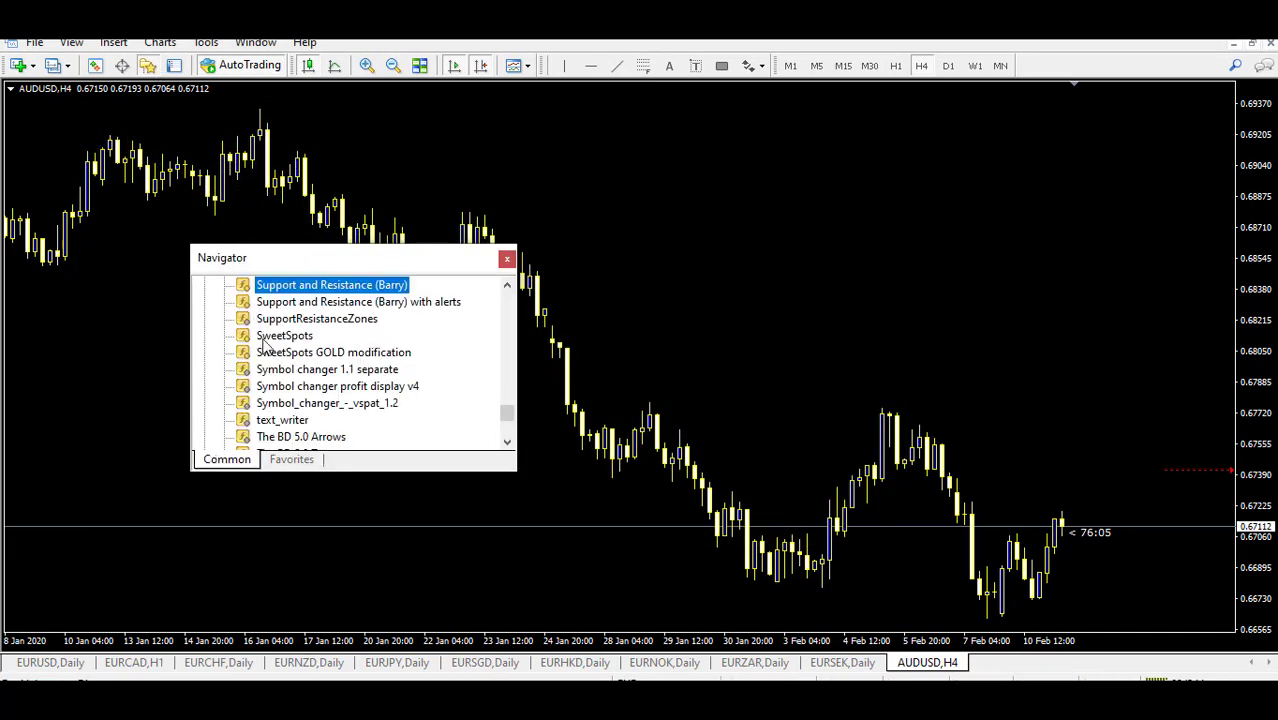
right_click(282, 369)
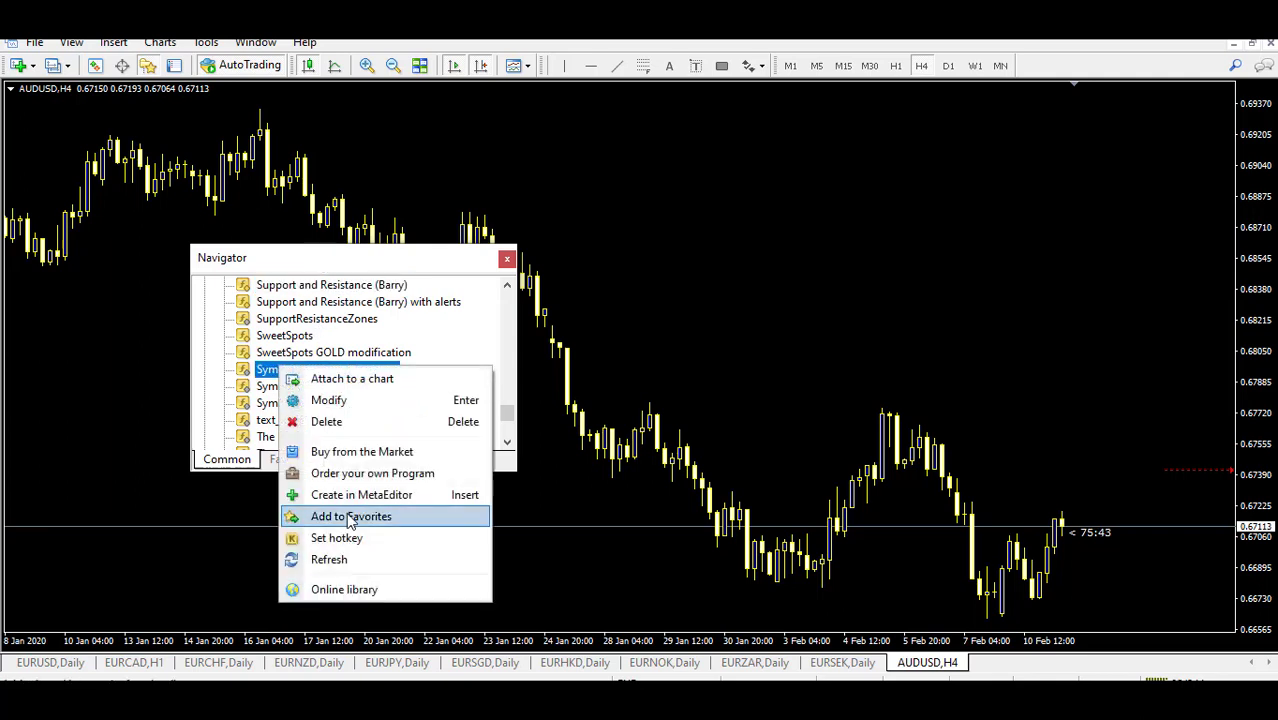
click(350, 518)
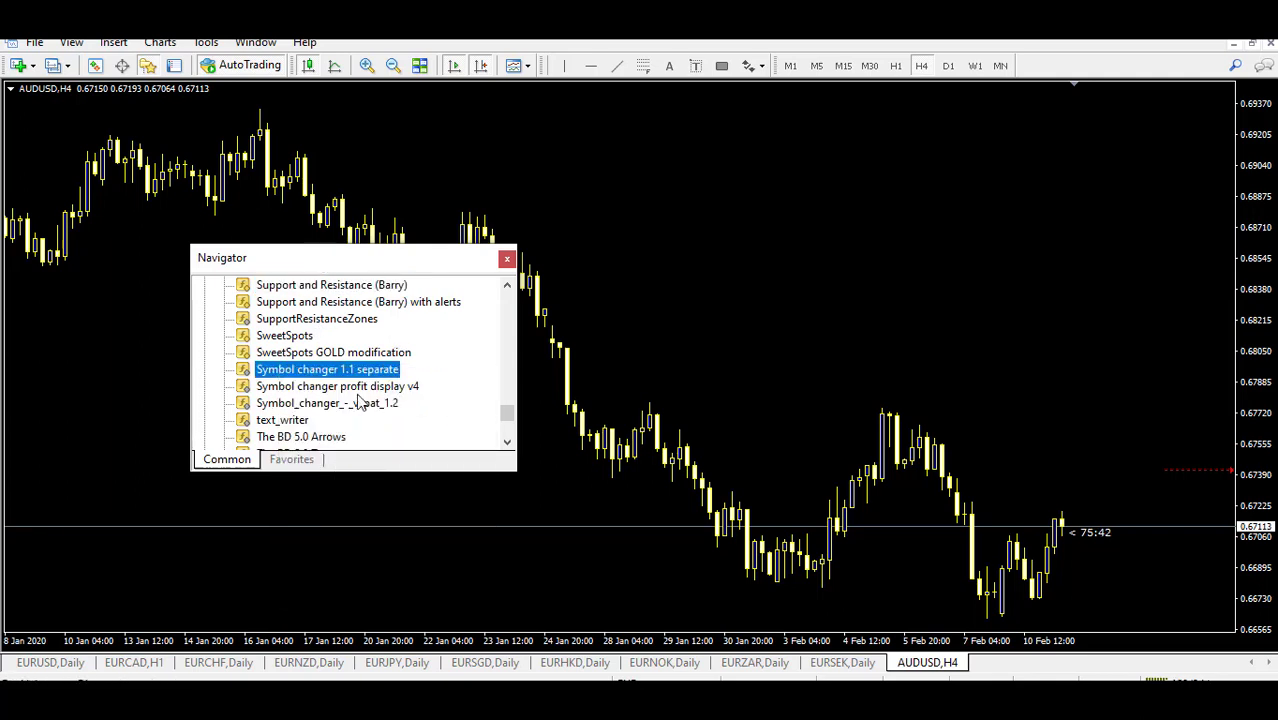
click(295, 465)
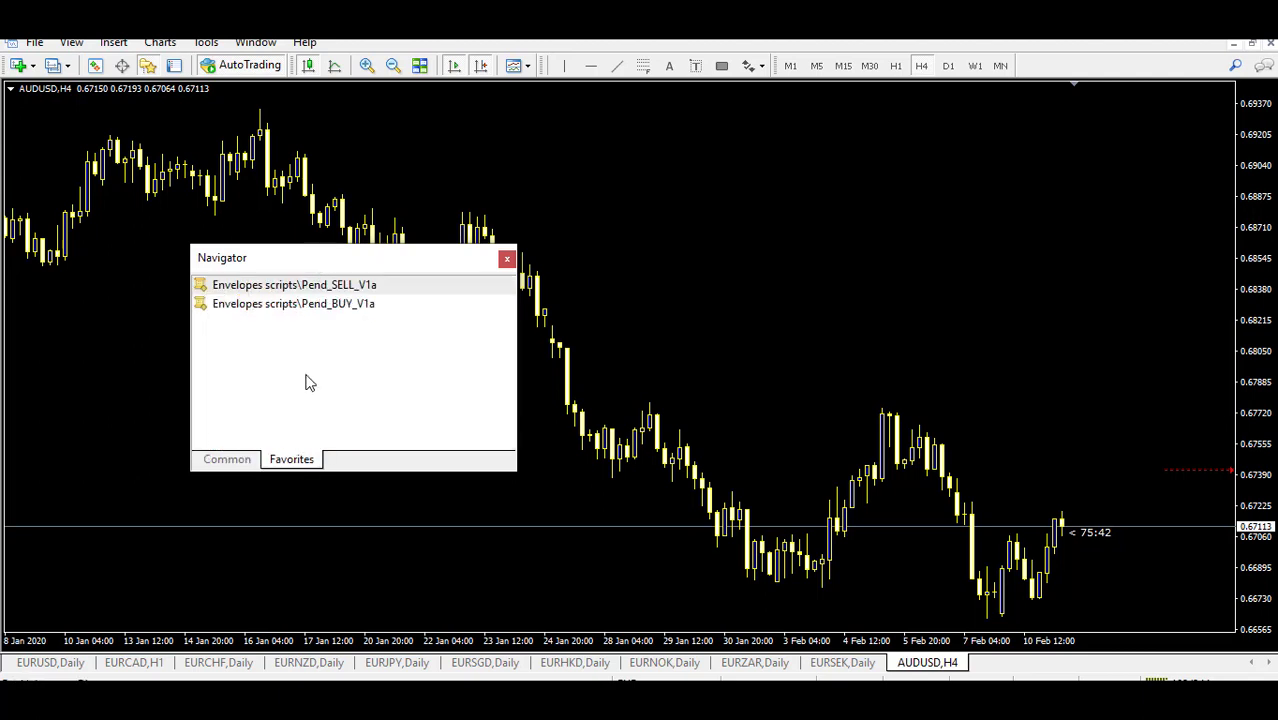
drag(383, 257, 200, 105)
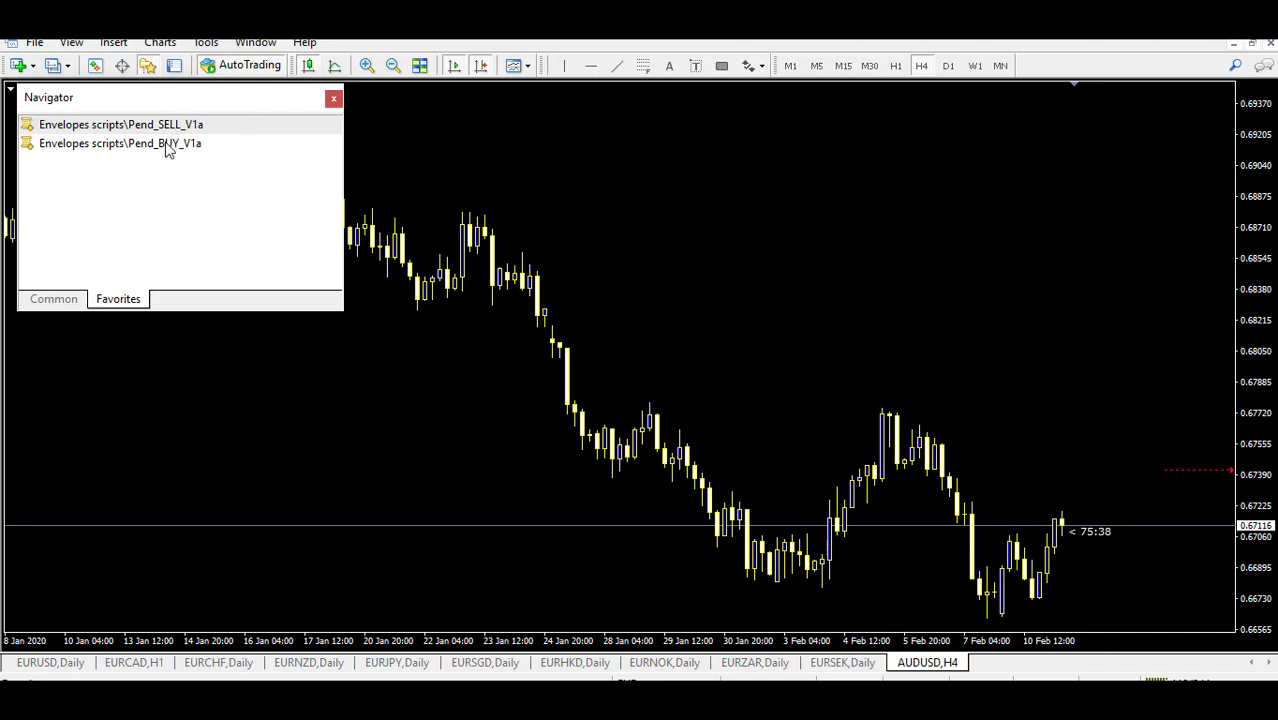
Run Pend_BUY_V1a twice on the AUDUSD H4 chart, confirming each pending-order alert.
drag(167, 147, 1072, 411)
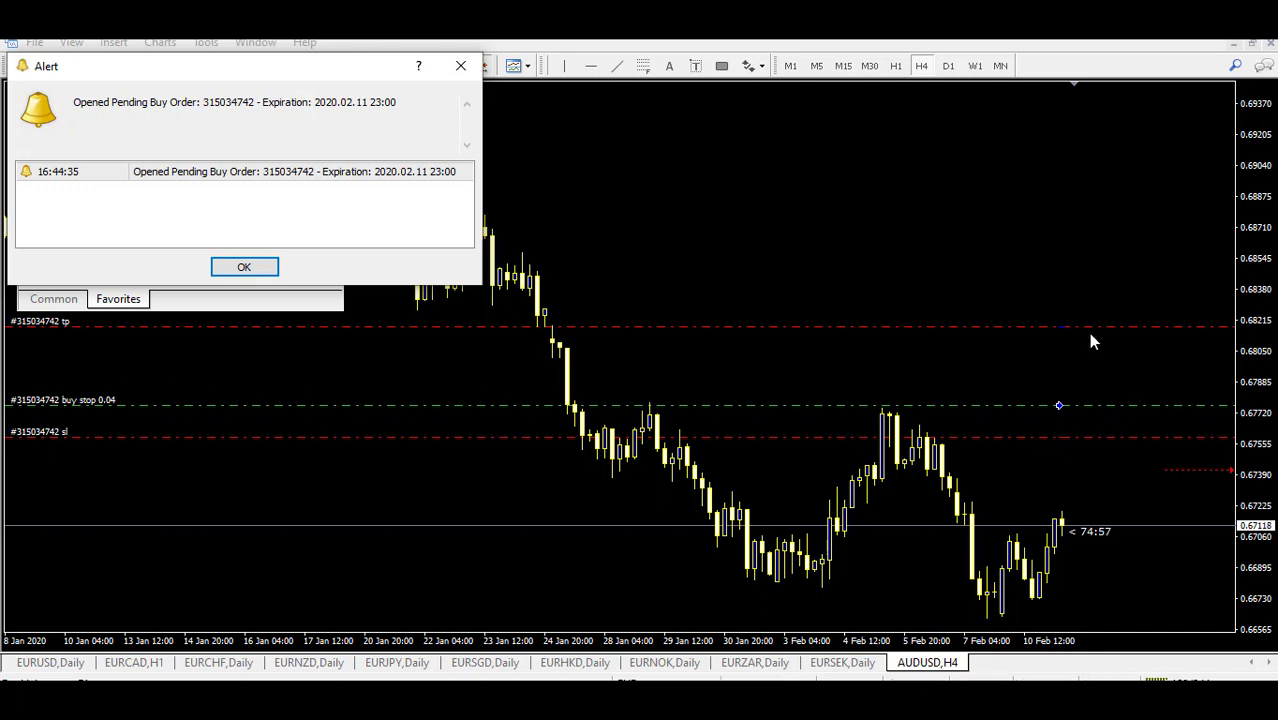
click(244, 268)
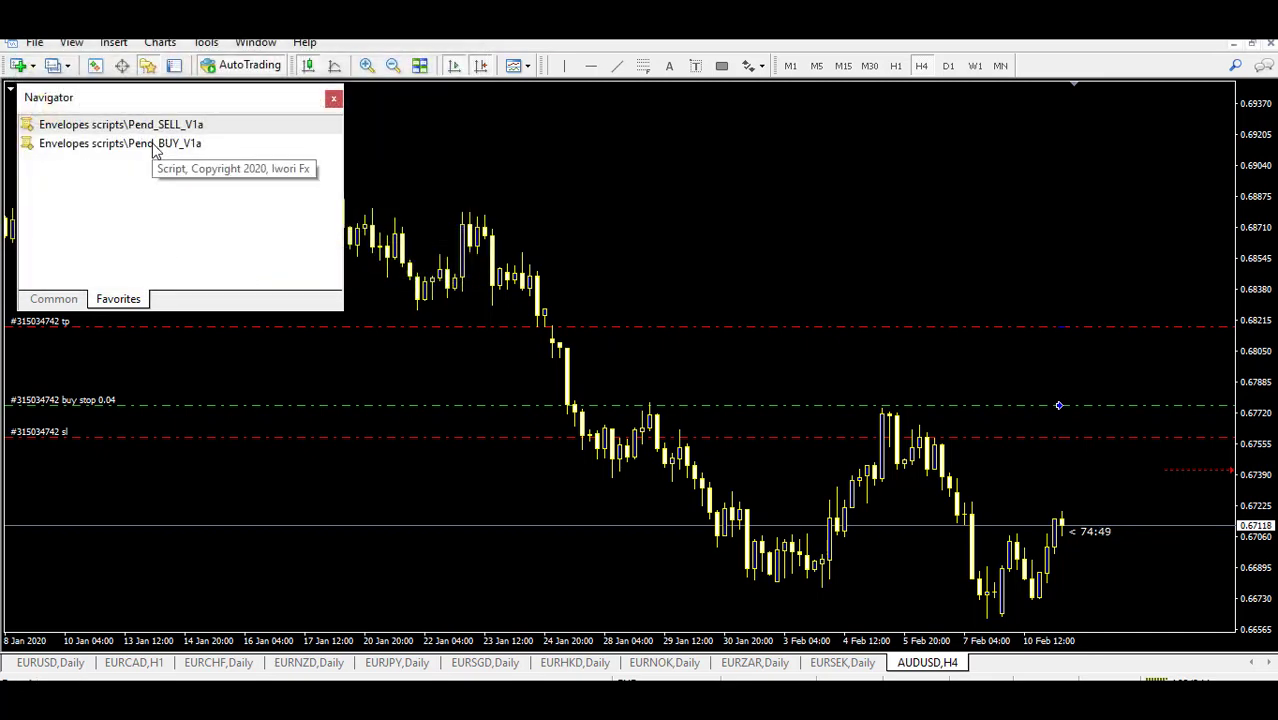
drag(154, 146, 1061, 602)
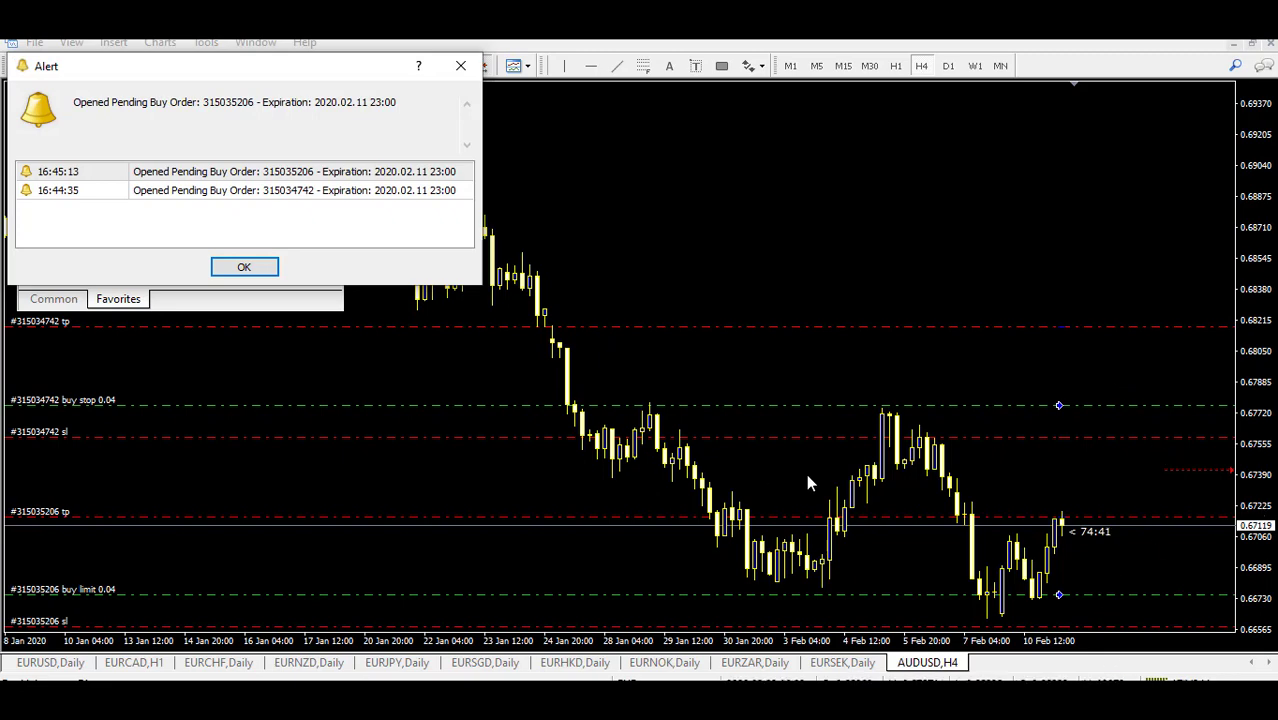
click(244, 267)
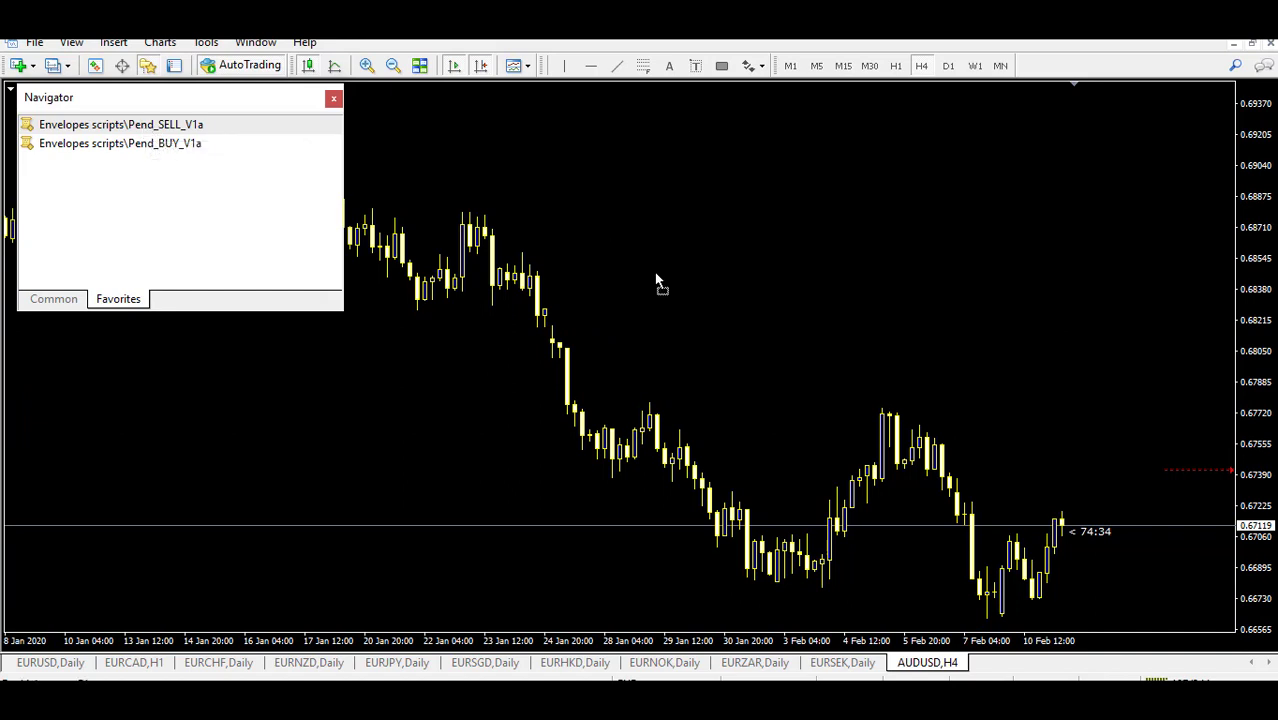
Run Pend_SELL_V1a twice on AUDUSD for a sell stop and sell limit, then switch to EURSEK Daily.
drag(1104, 601, 1104, 601)
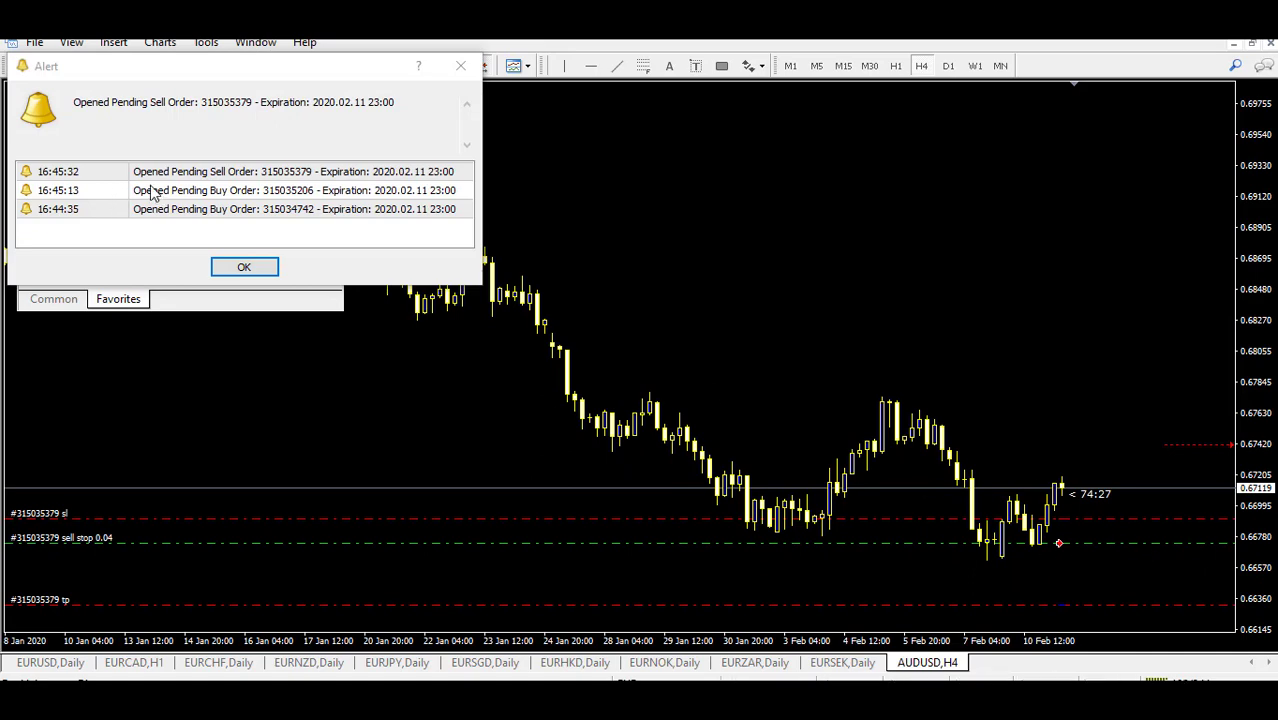
click(244, 267)
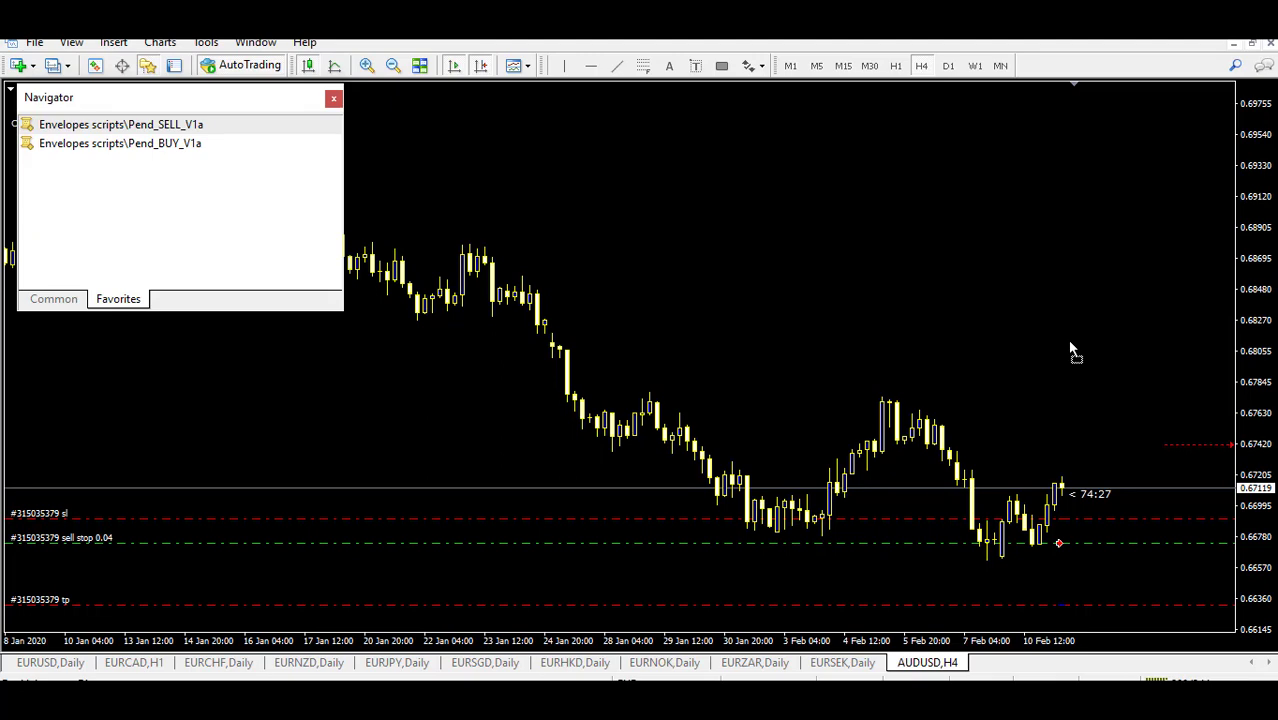
drag(1072, 350, 1072, 350)
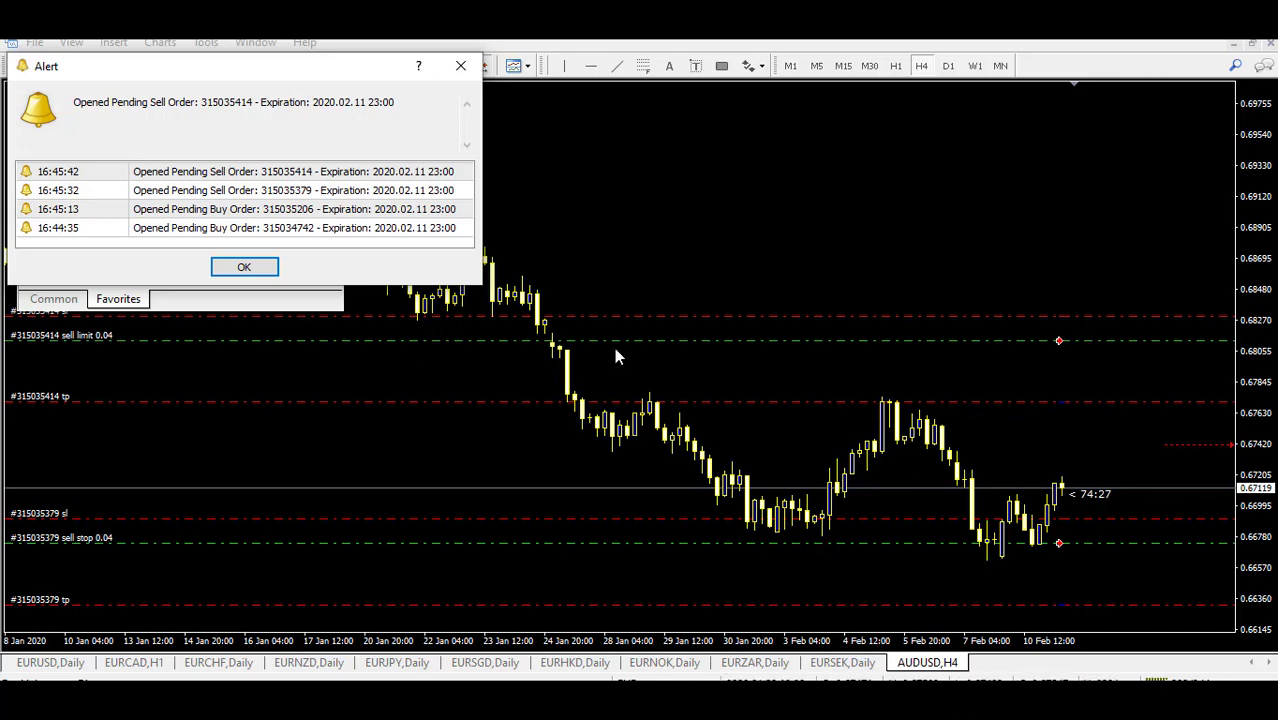
click(262, 268)
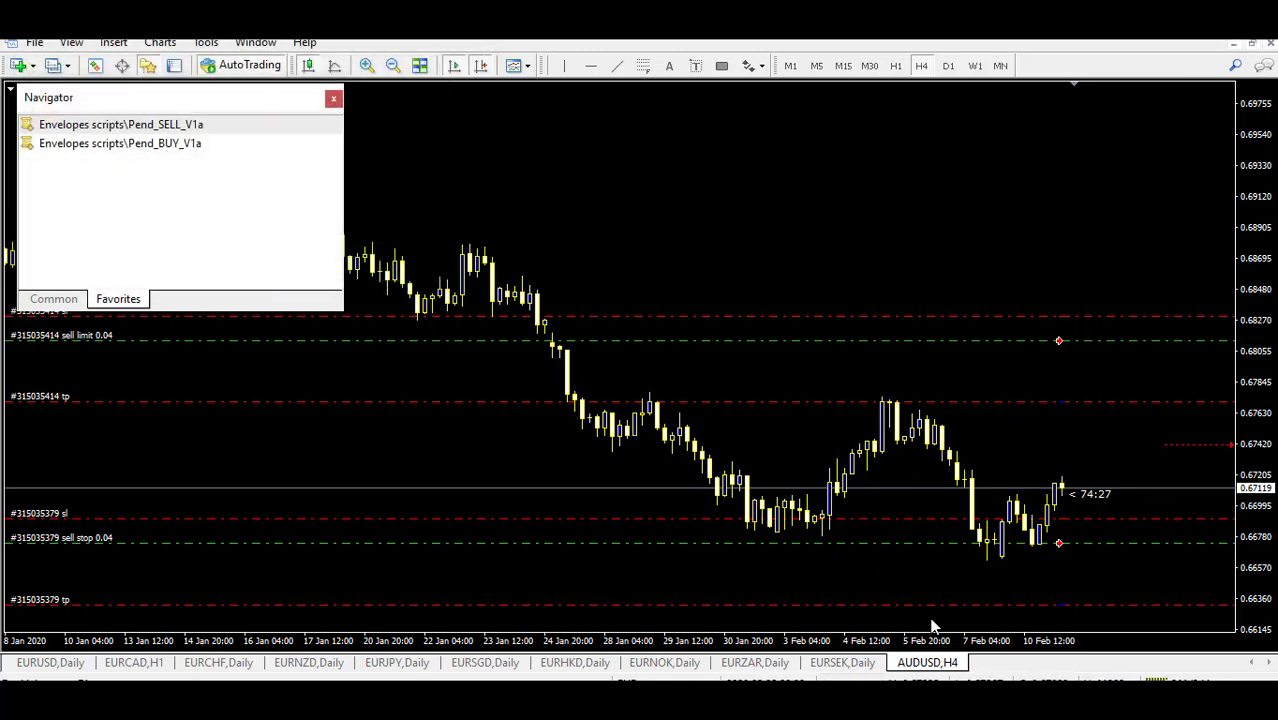
click(843, 663)
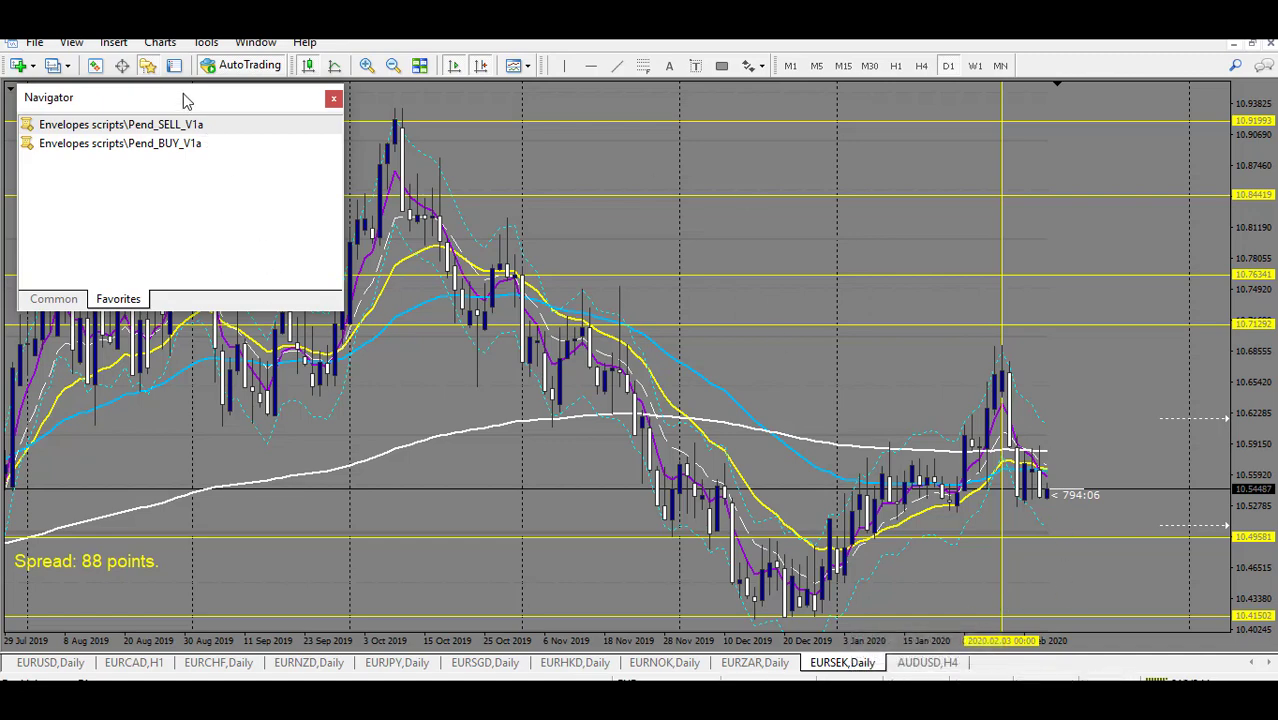
Compress the EURSEK chart vertically and mark the recent candles with annotation arrows, then clear them.
drag(1256, 377, 1262, 388)
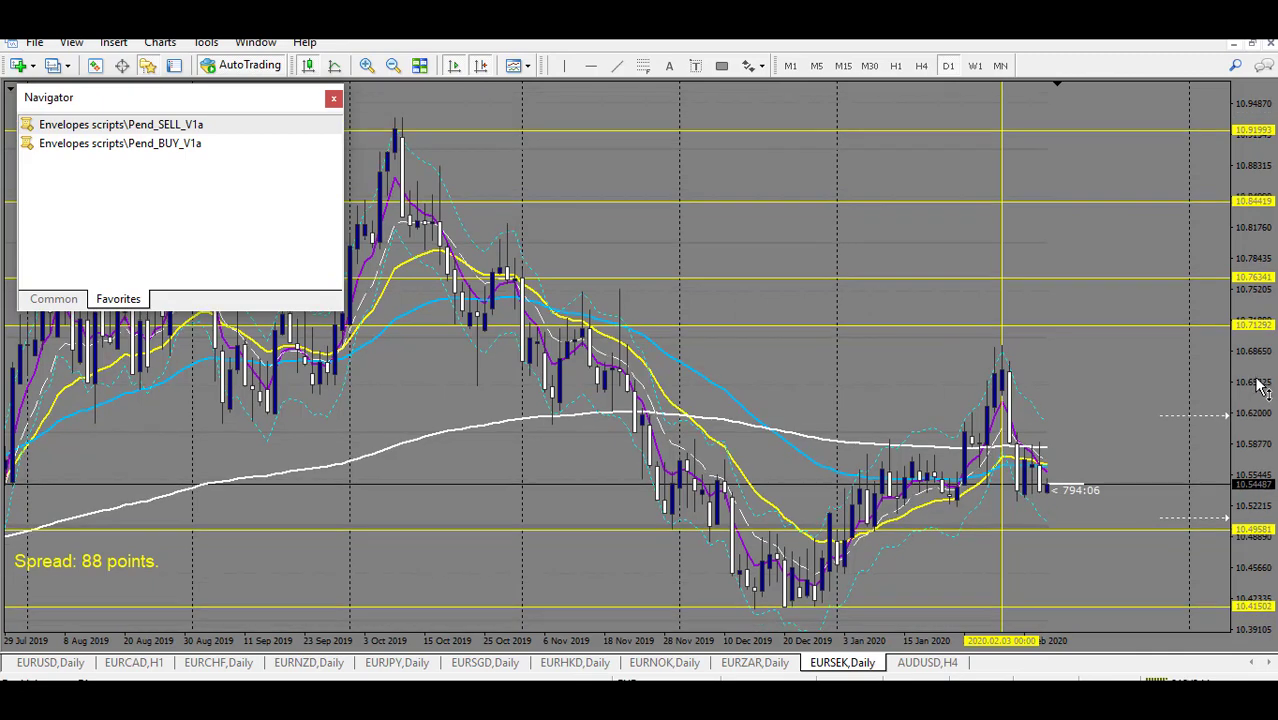
key(ctrl+alt+g)
mouse_move(1118, 392)
mouse_down()
mouse_move(1062, 428)
mouse_move(1082, 430)
mouse_up()
mouse_move(1122, 508)
mouse_down()
mouse_move(1056, 516)
mouse_move(1072, 530)
mouse_up()
drag(1074, 306, 1102, 334)
drag(1110, 544, 1127, 529)
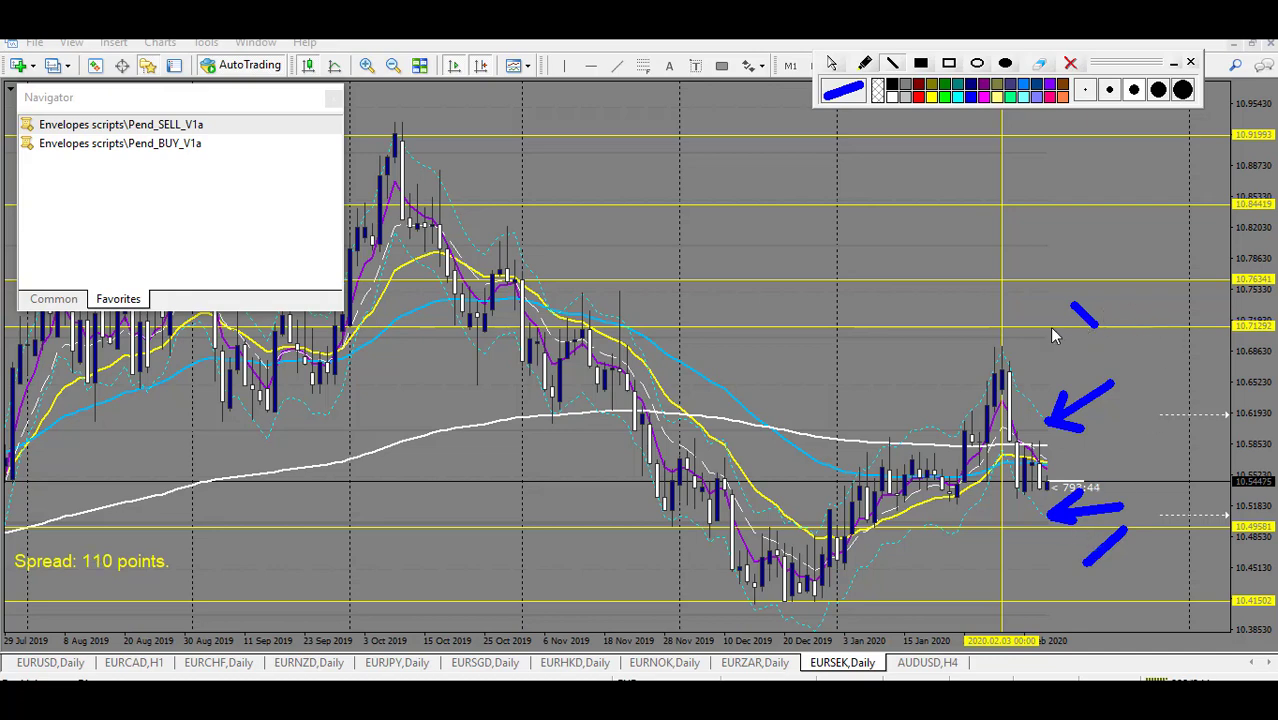
click(1070, 63)
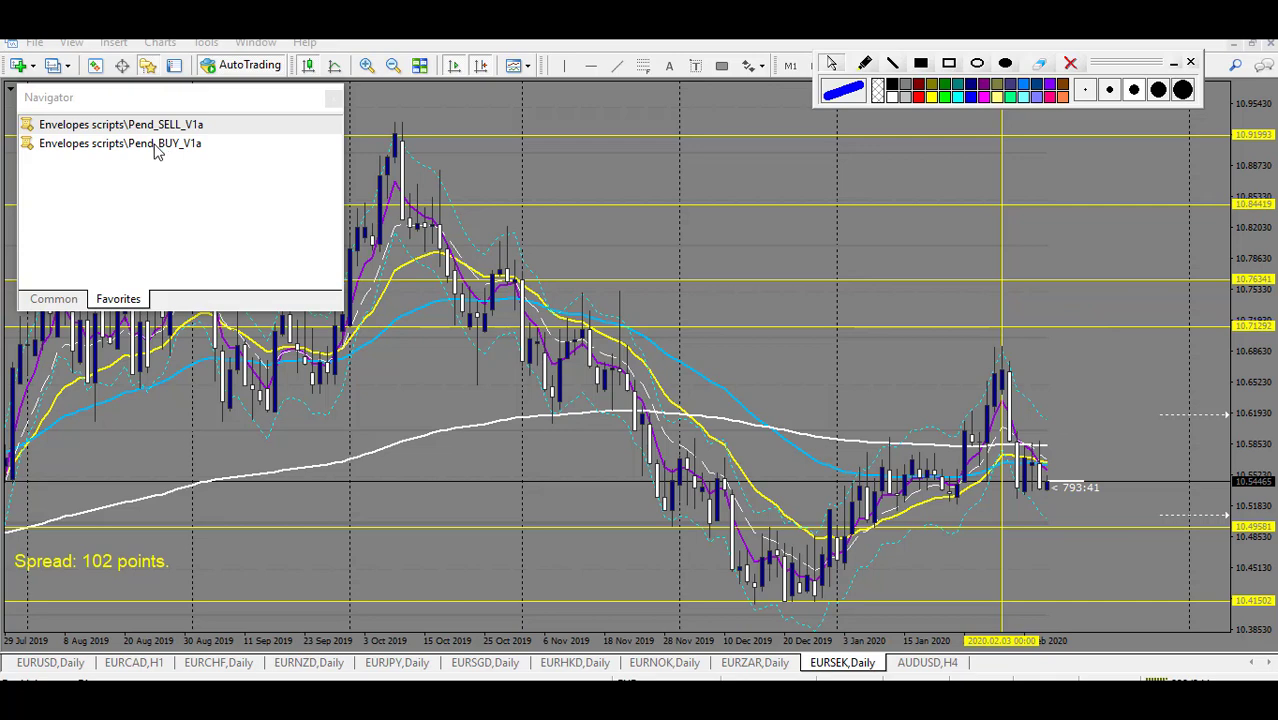
Apply the pending buy script to the EURSEK chart and dismiss its alert.
click(1060, 545)
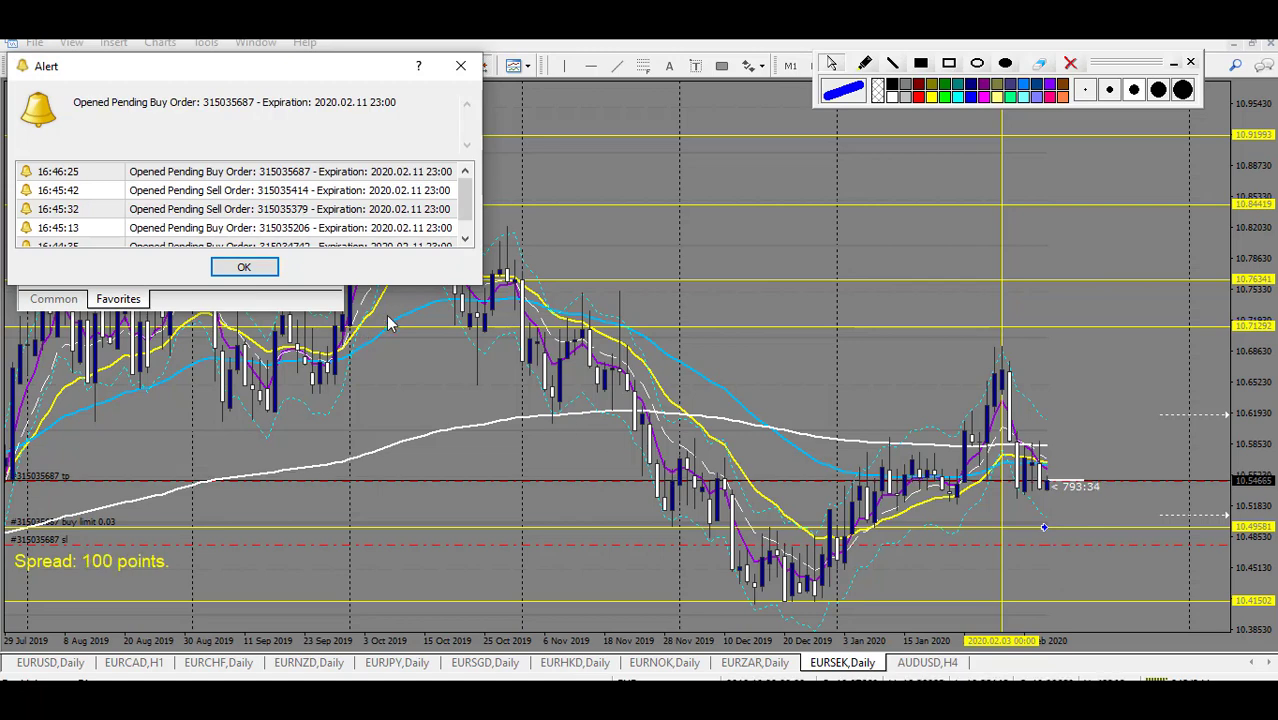
click(252, 272)
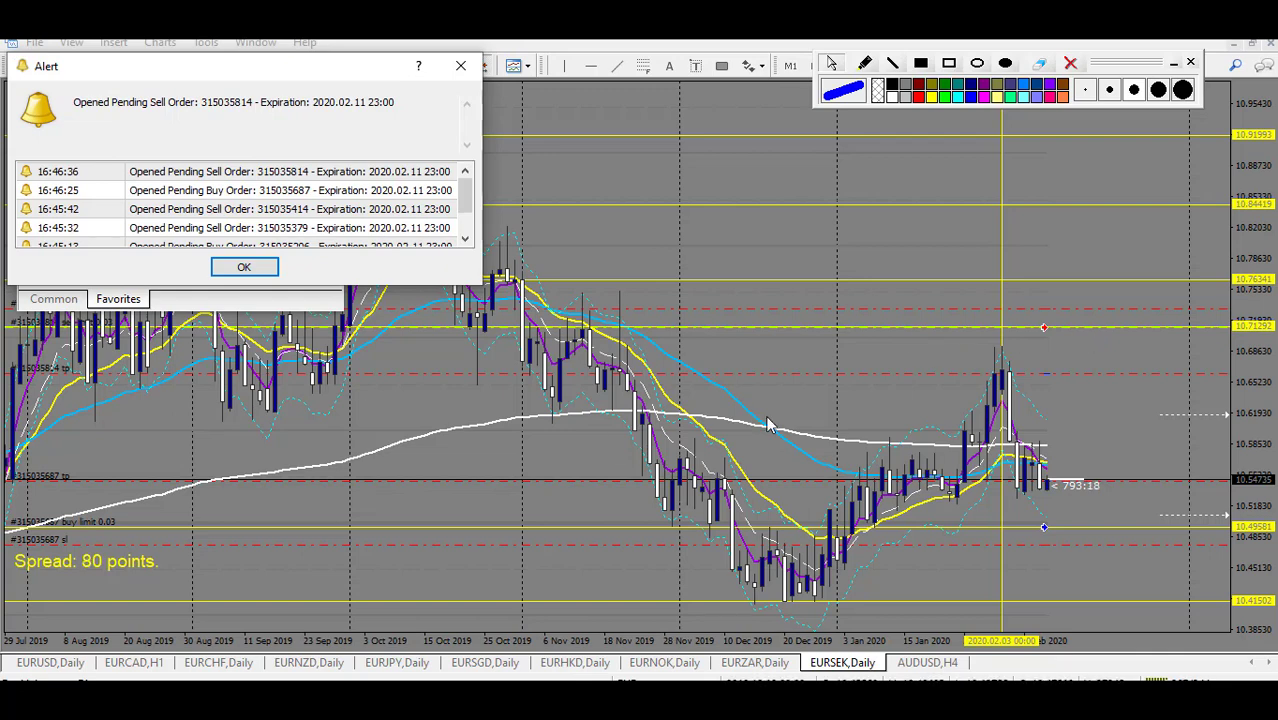
click(1071, 64)
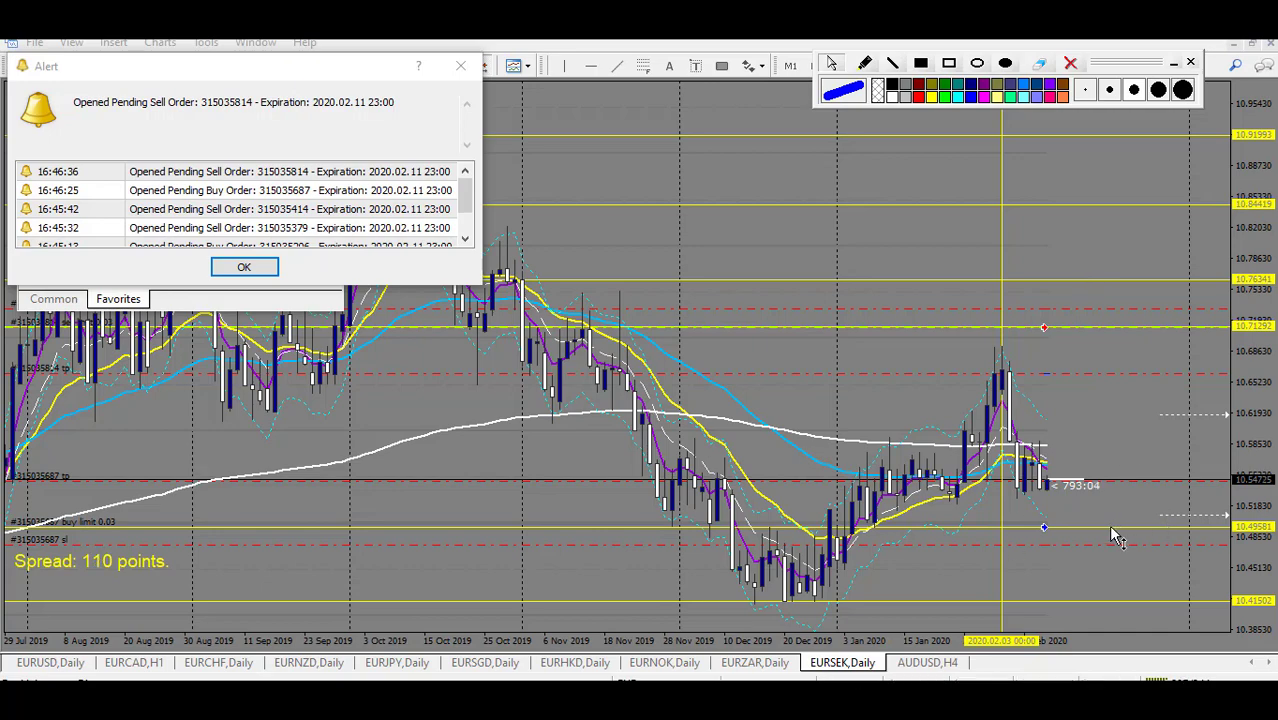
Delete the pending sell stop order from the chart.
right_click(1117, 333)
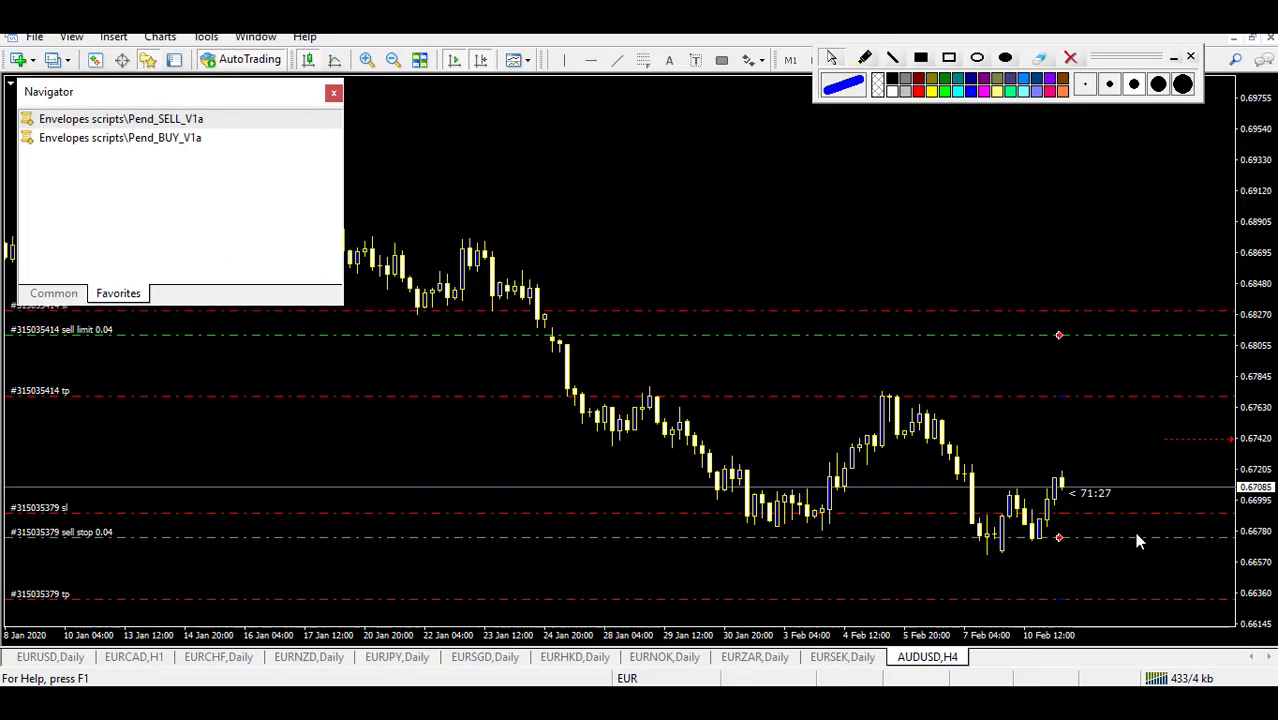
right_click(1132, 538)
click(1132, 572)
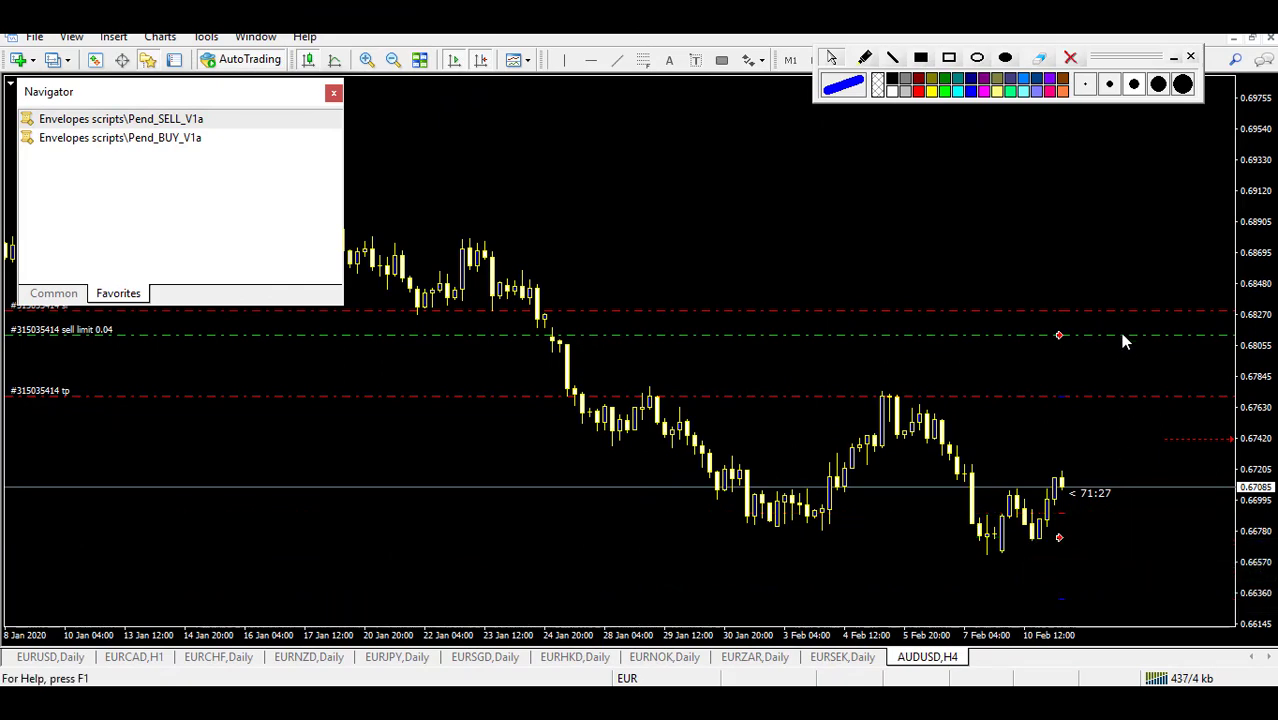
Delete the sell limit order and open Pend_SELL_V1a in MetaEditor via Modify.
right_click(1121, 334)
click(1125, 369)
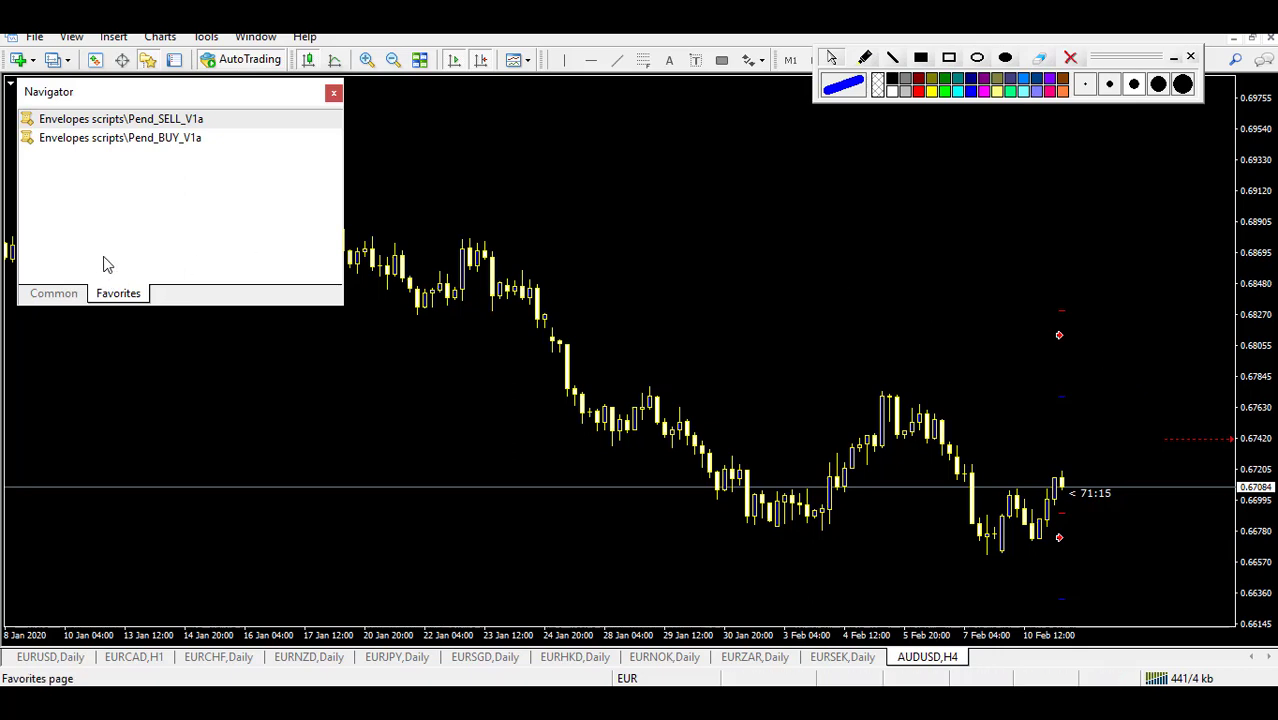
right_click(96, 122)
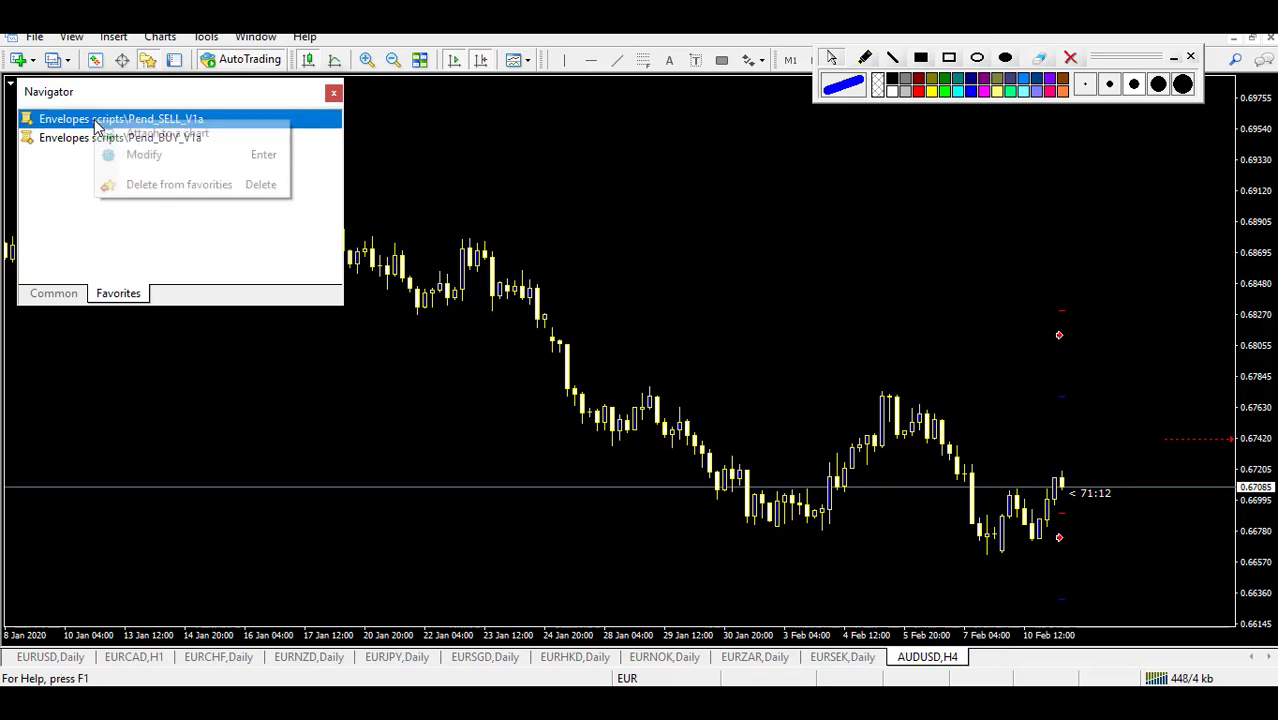
click(143, 157)
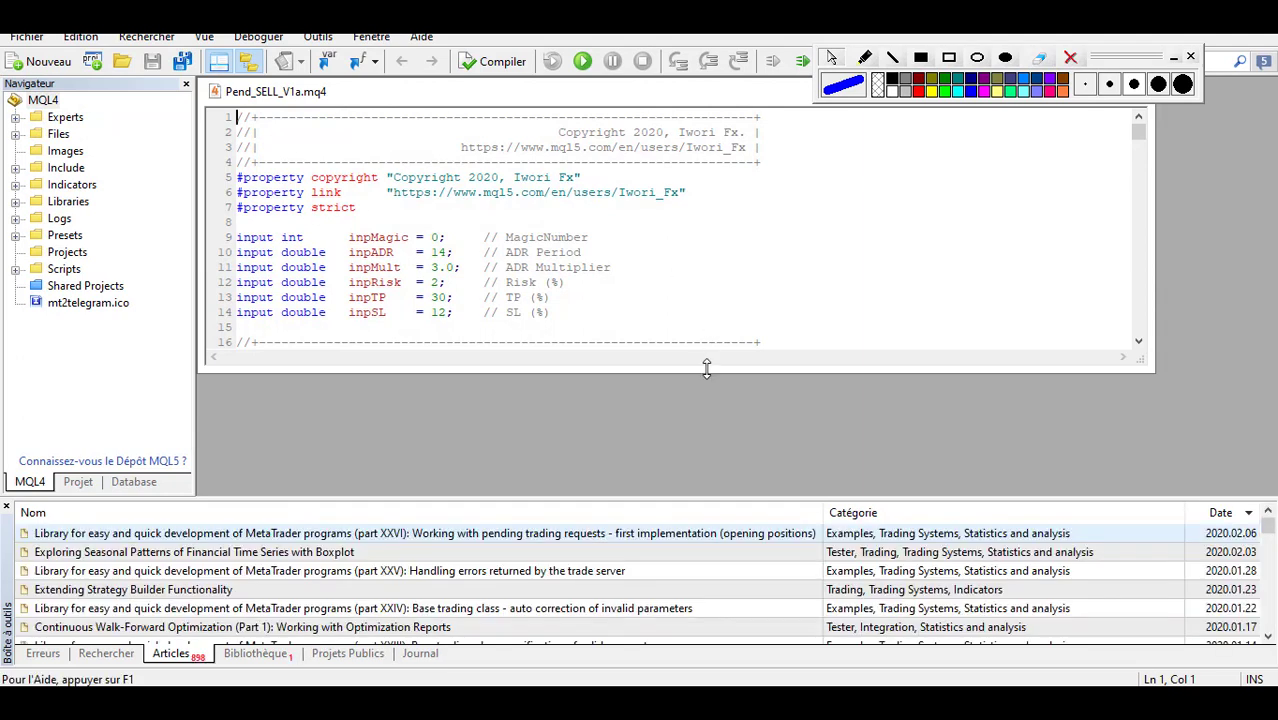
Enlarge the code area and frame the Pend_SELL_V1a input lines and values with annotation rectangles, then clear them.
drag(706, 369, 706, 470)
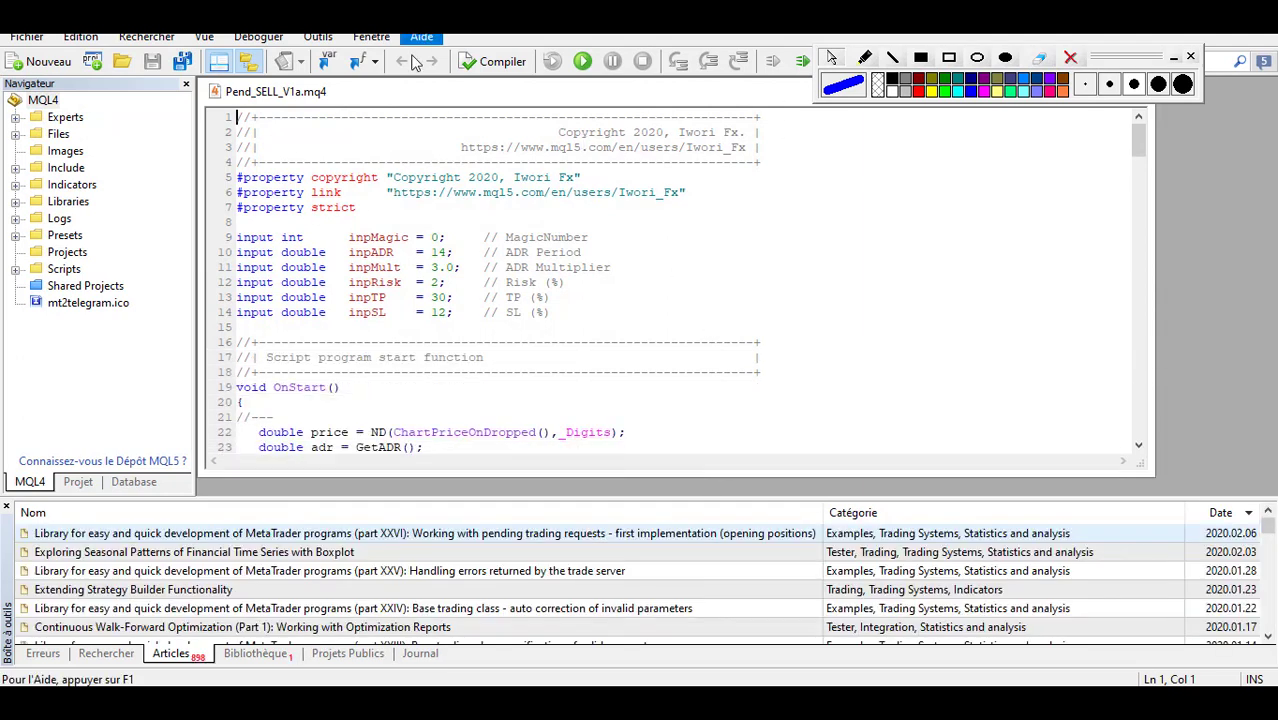
click(949, 57)
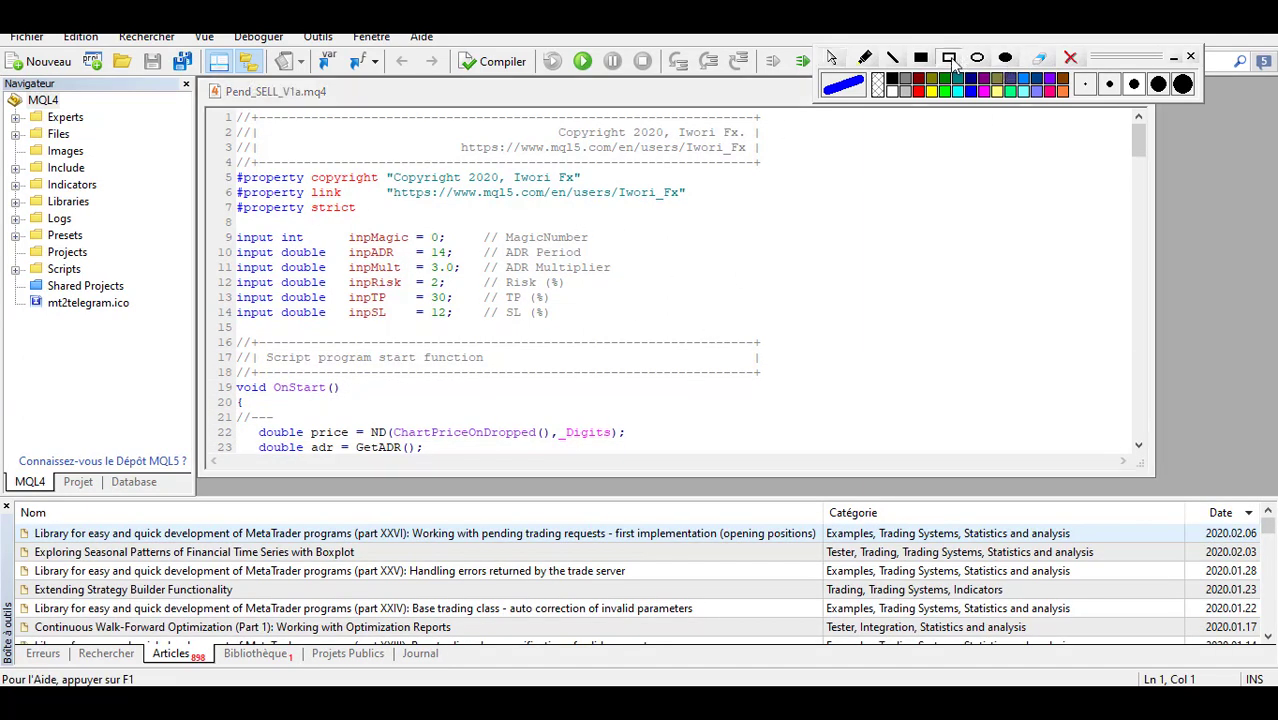
mouse_move(804, 360)
mouse_down()
mouse_move(322, 250)
mouse_move(274, 160)
mouse_move(205, 163)
mouse_move(205, 208)
mouse_move(220, 214)
mouse_move(203, 208)
mouse_up()
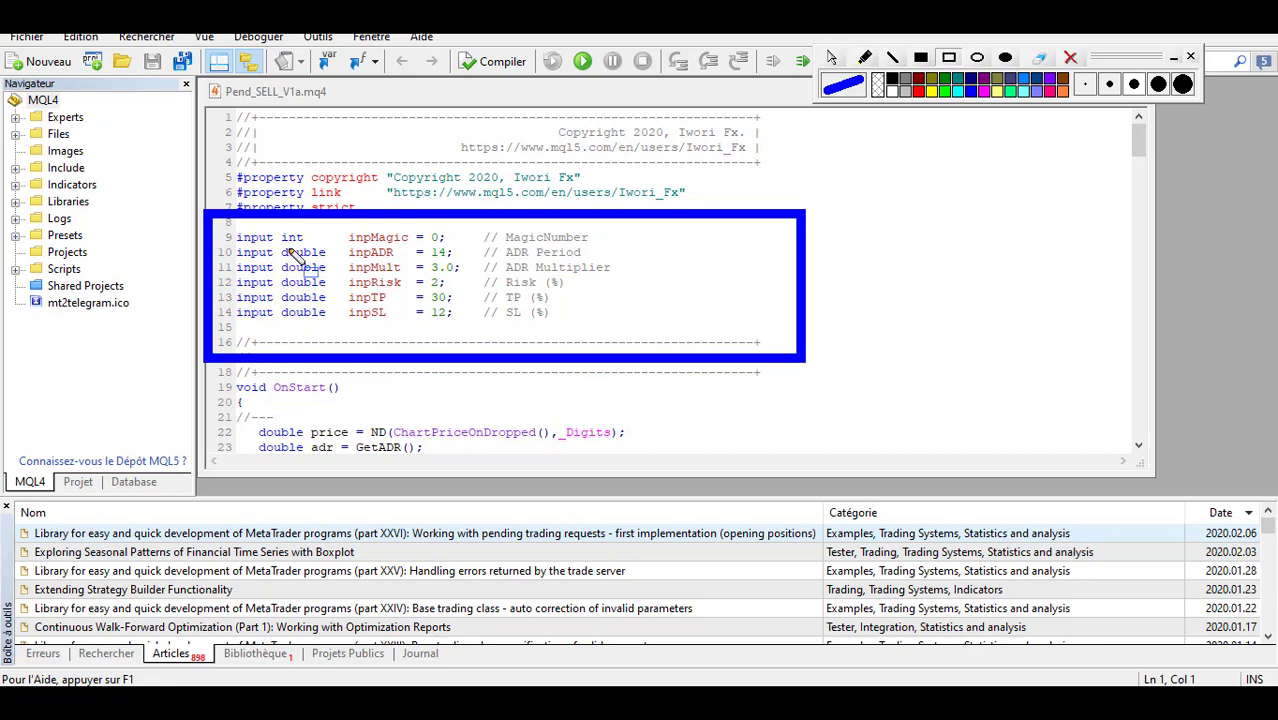
drag(228, 324, 266, 330)
drag(228, 218, 266, 227)
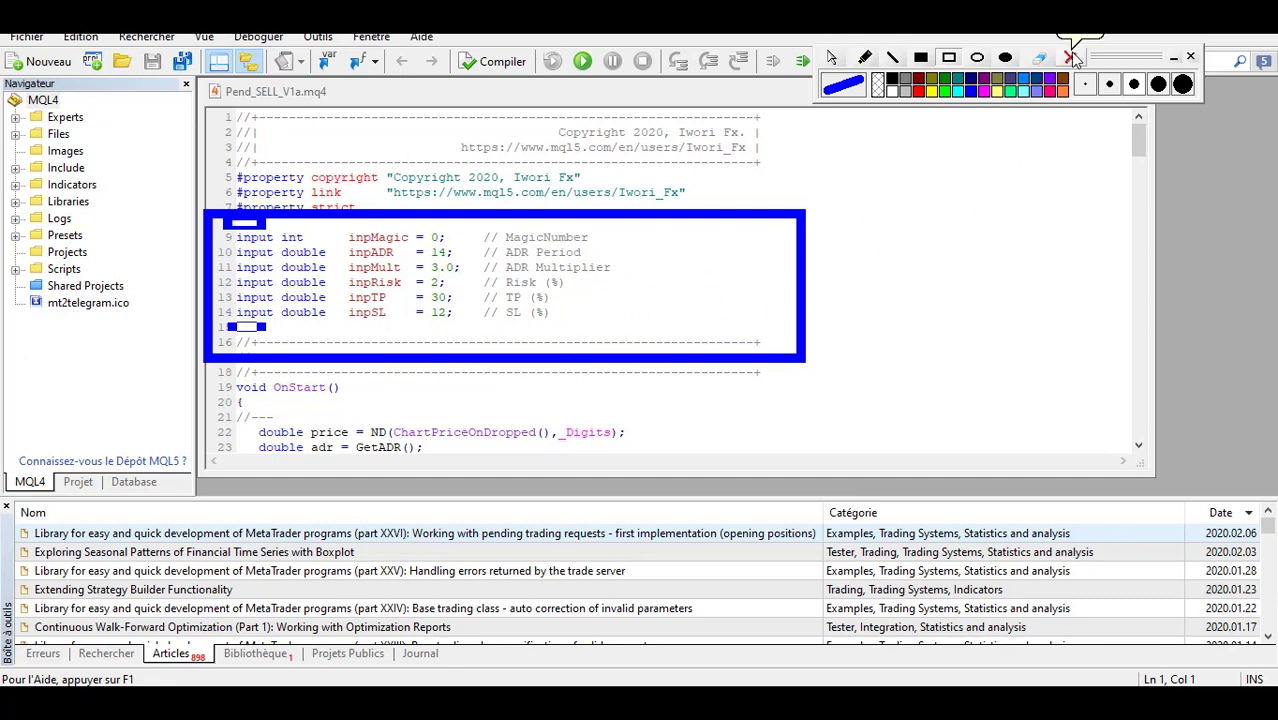
mouse_move(416, 218)
mouse_down()
mouse_move(440, 297)
mouse_move(476, 340)
mouse_up()
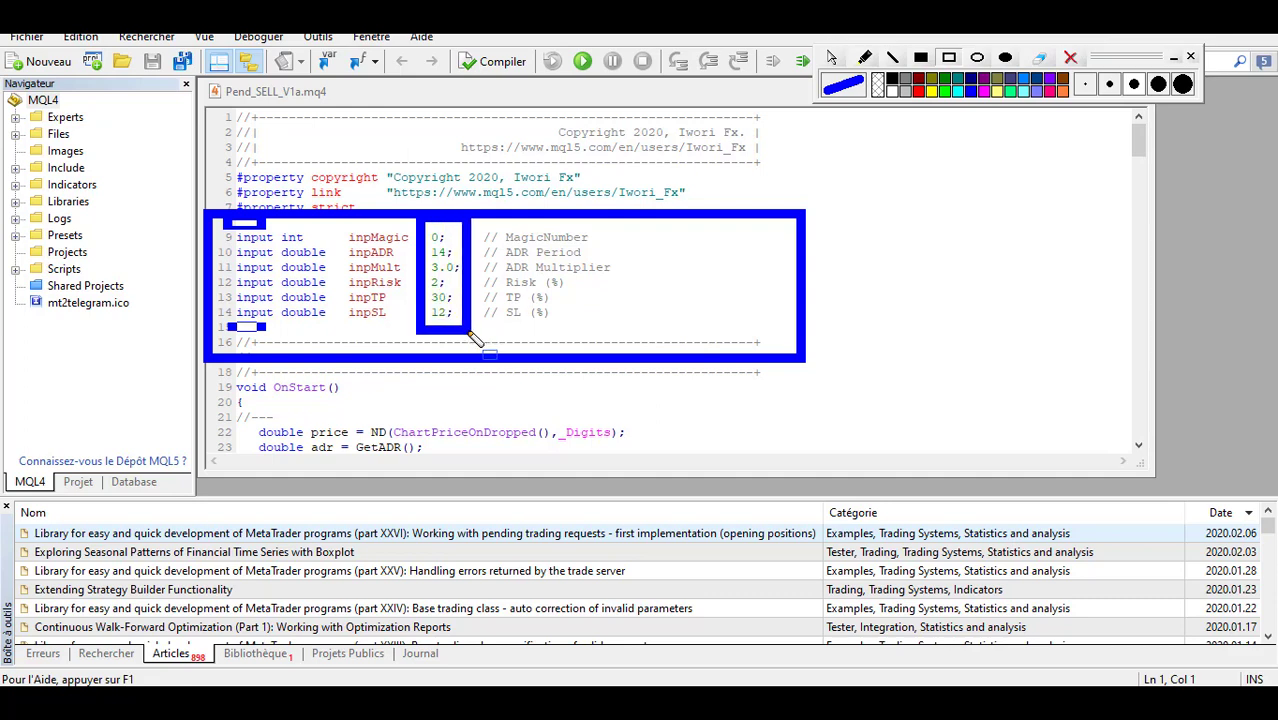
click(1070, 57)
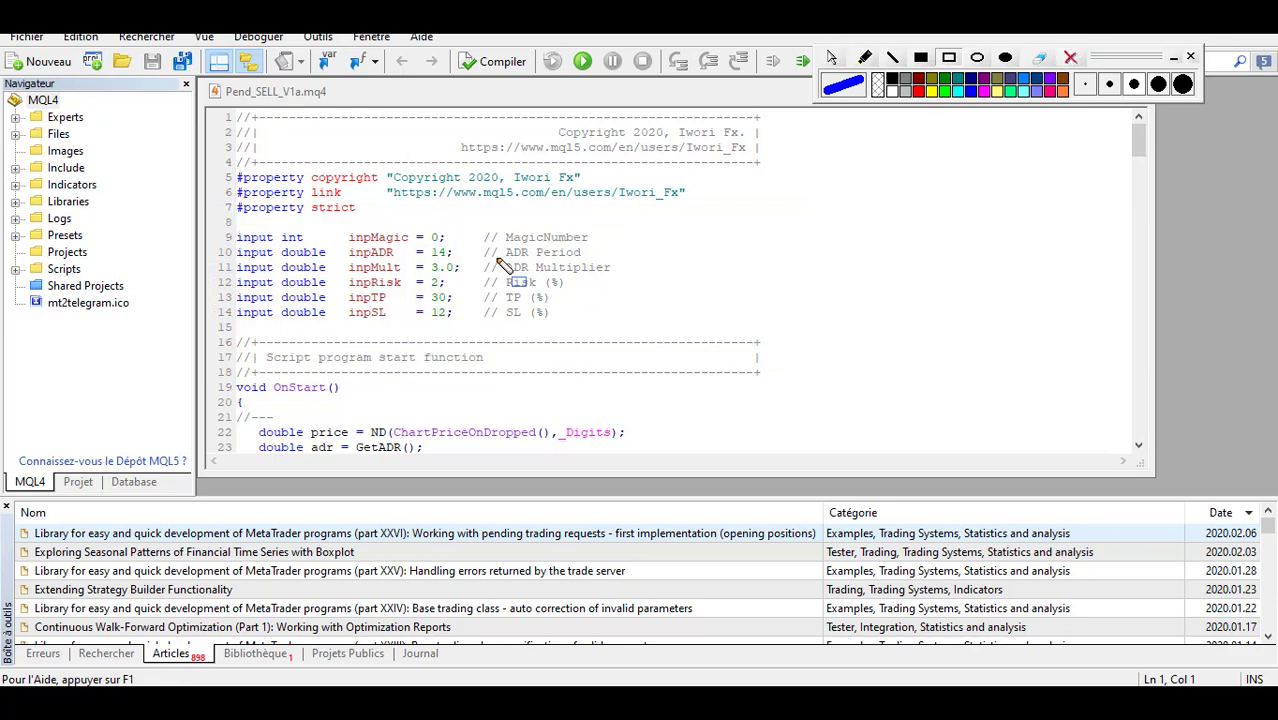
Review the inpRisk 2, inpTP 30 and inpSL 12 values, then save Pend_SELL_V1a.mq4.
click(831, 57)
double_click(437, 285)
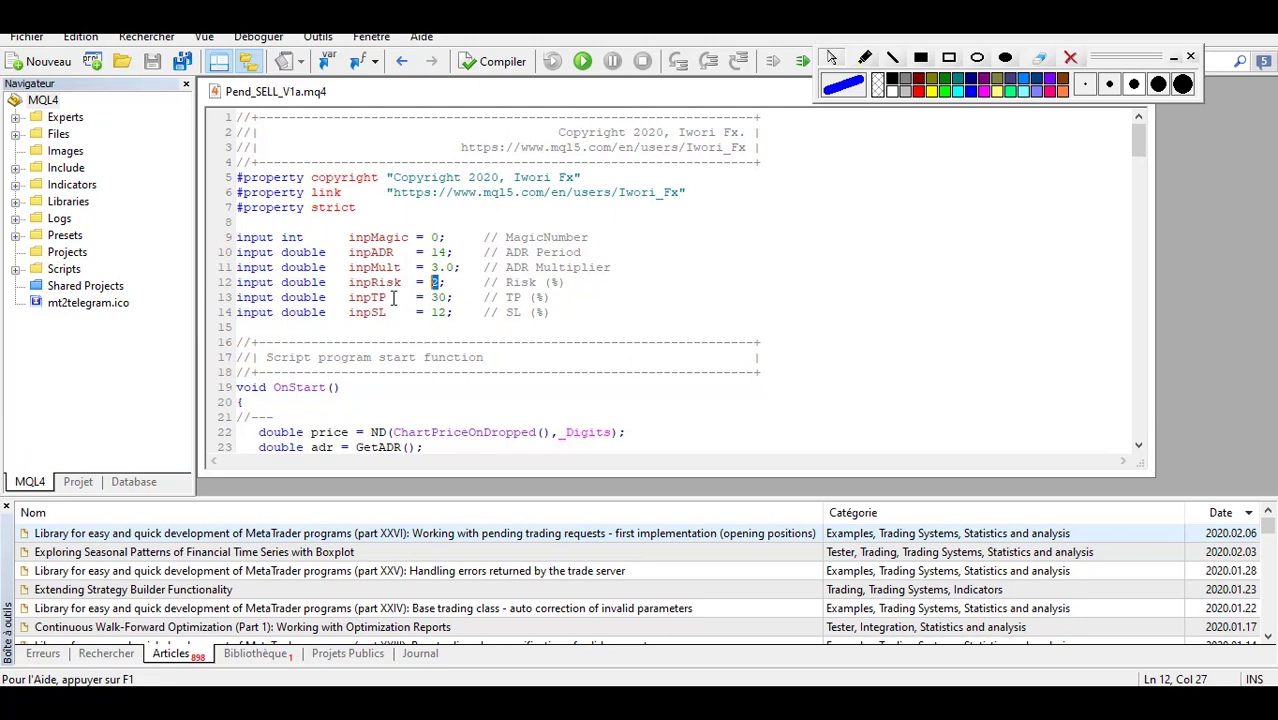
double_click(439, 297)
drag(443, 299, 445, 300)
drag(433, 314, 446, 316)
click(1070, 58)
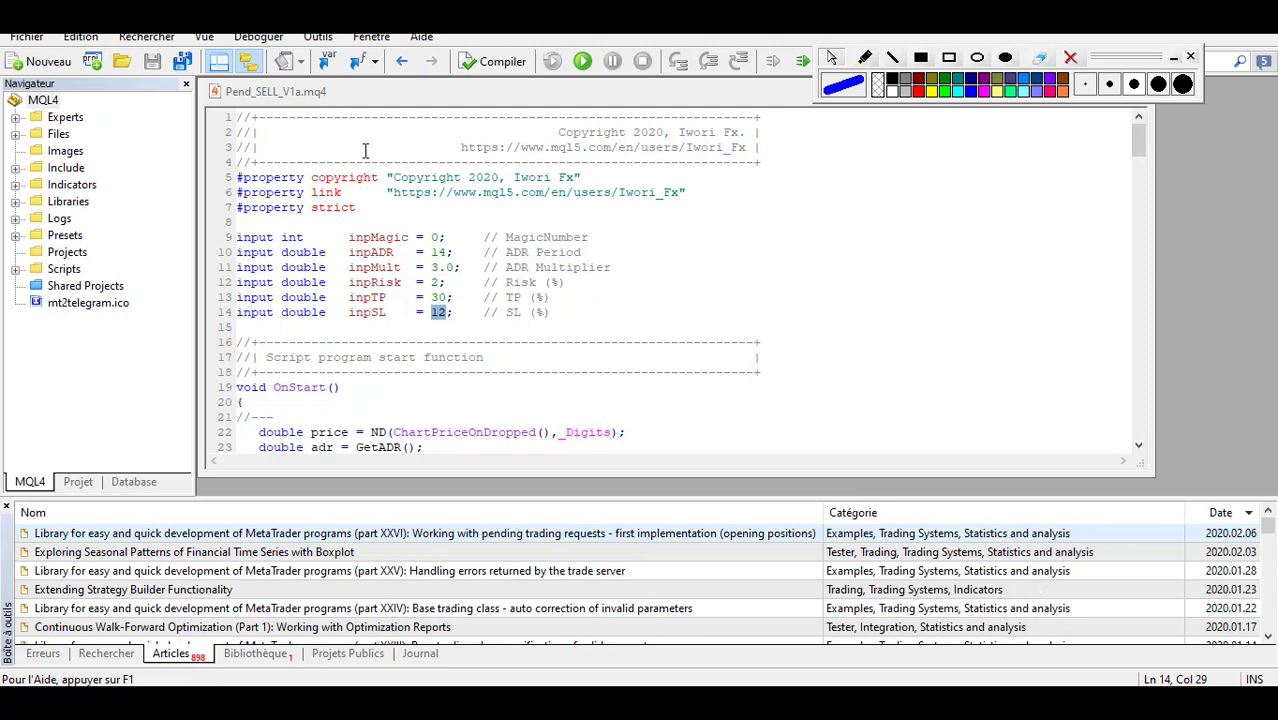
click(158, 63)
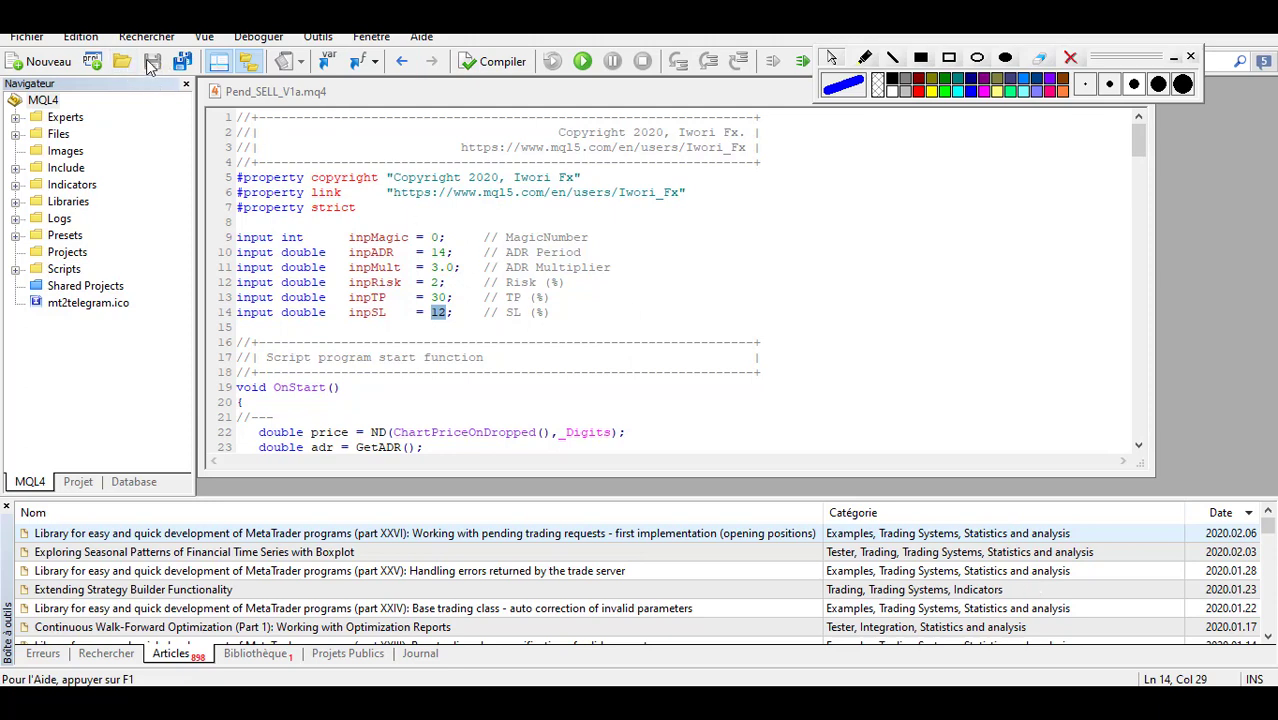